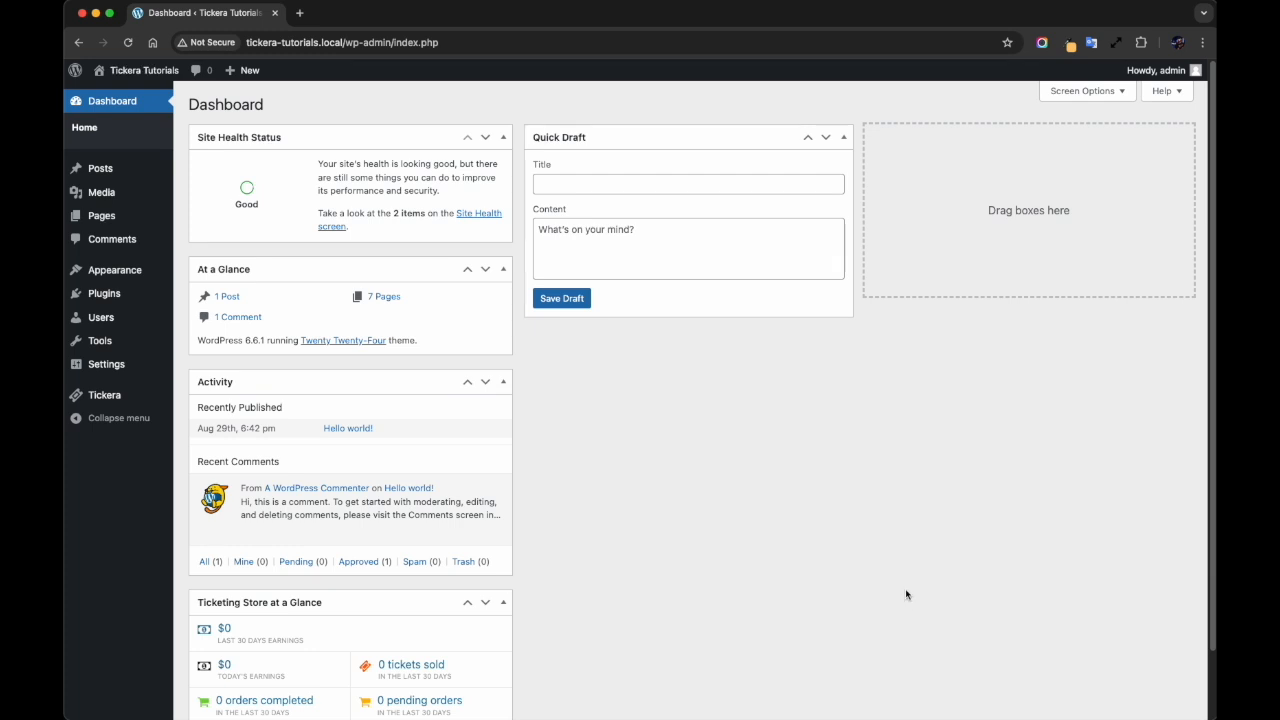
Open Tickera's Seating Charts settings and set Use Firebase Integration to Yes
{"action": "mouse_move", "coordinate": [140, 394]}
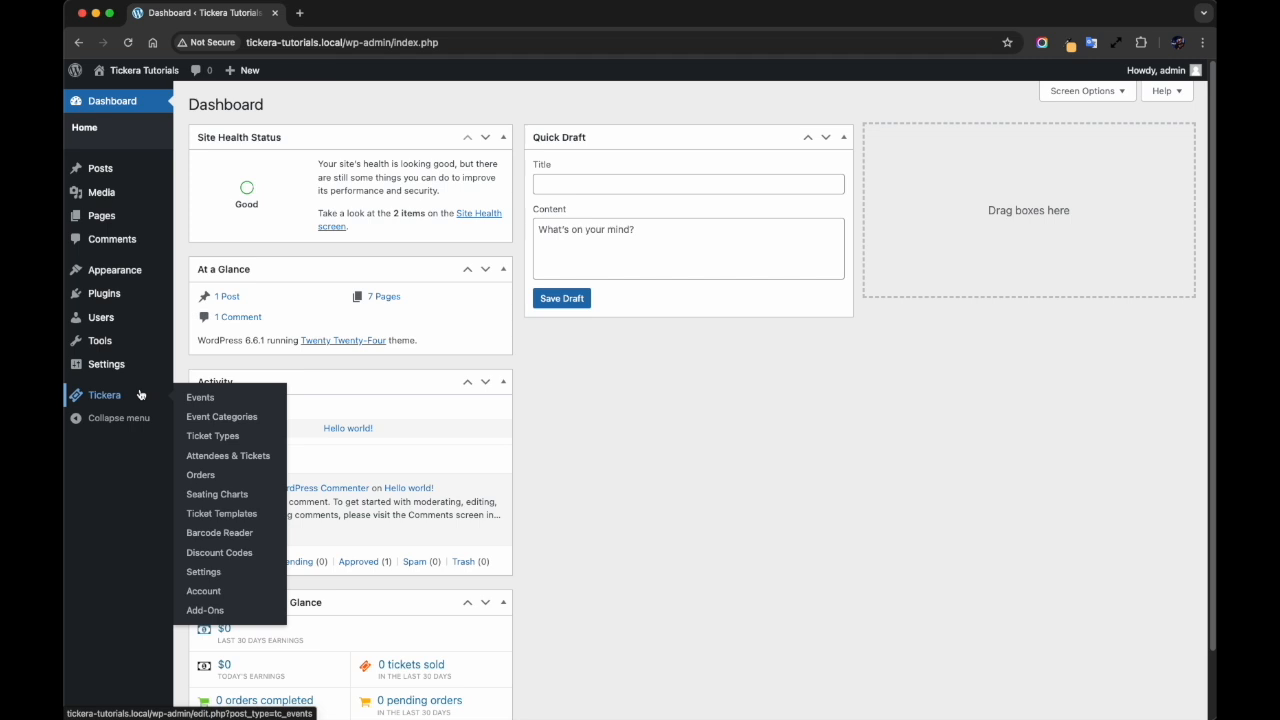
{"action": "left_click", "coordinate": [229, 574]}
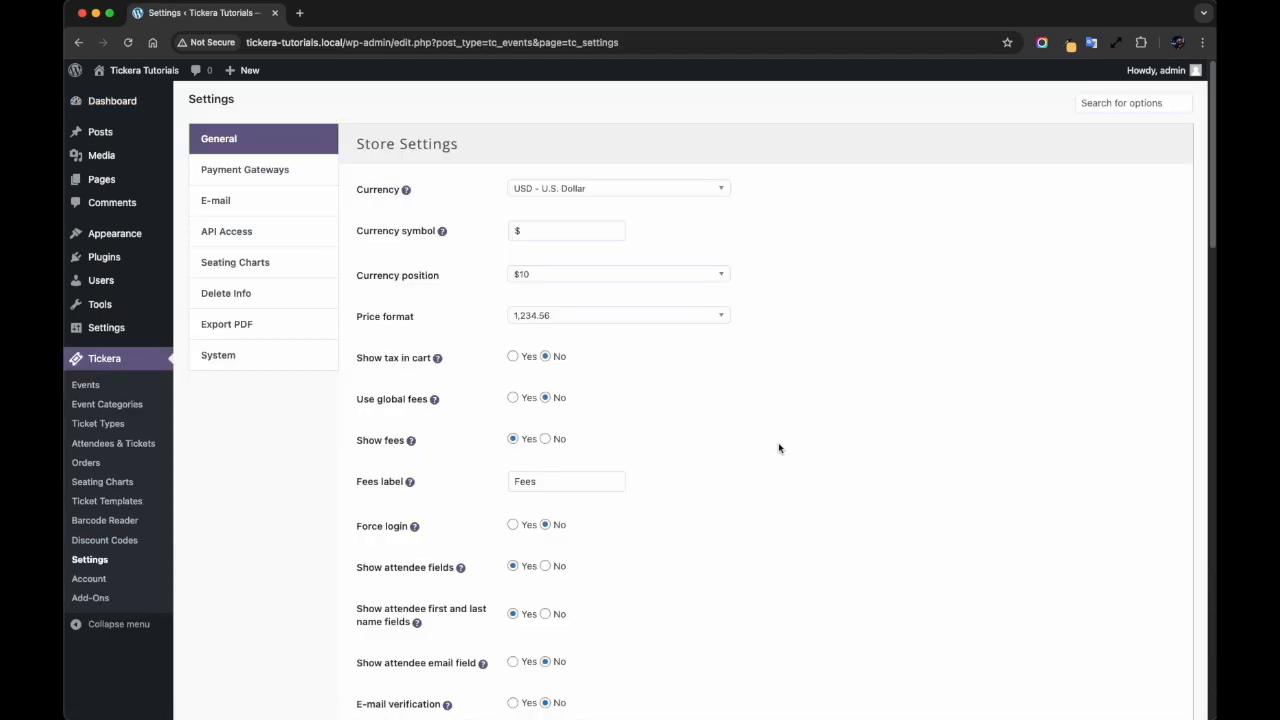
{"action": "left_click", "coordinate": [267, 263]}
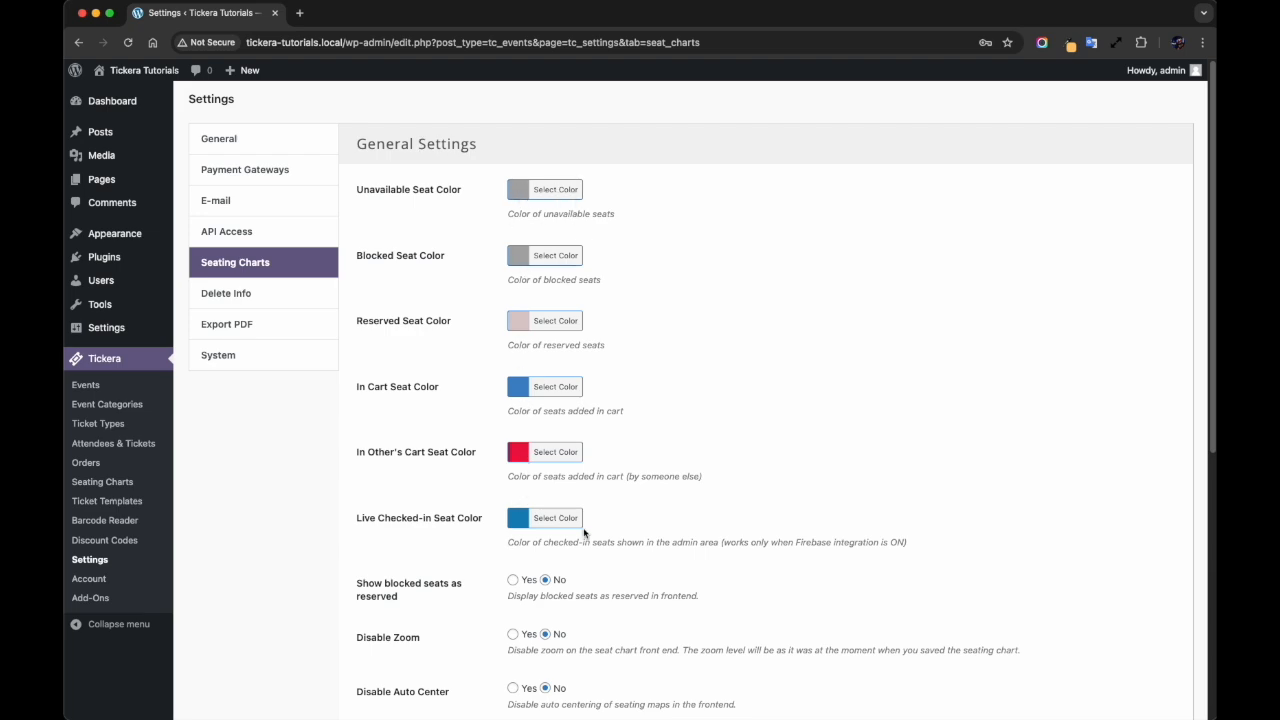
{"action": "scroll", "coordinate": [662, 527], "scroll_direction": "down", "scroll_amount": 2}
{"action": "scroll", "coordinate": [675, 466], "scroll_direction": "down", "scroll_amount": 10}
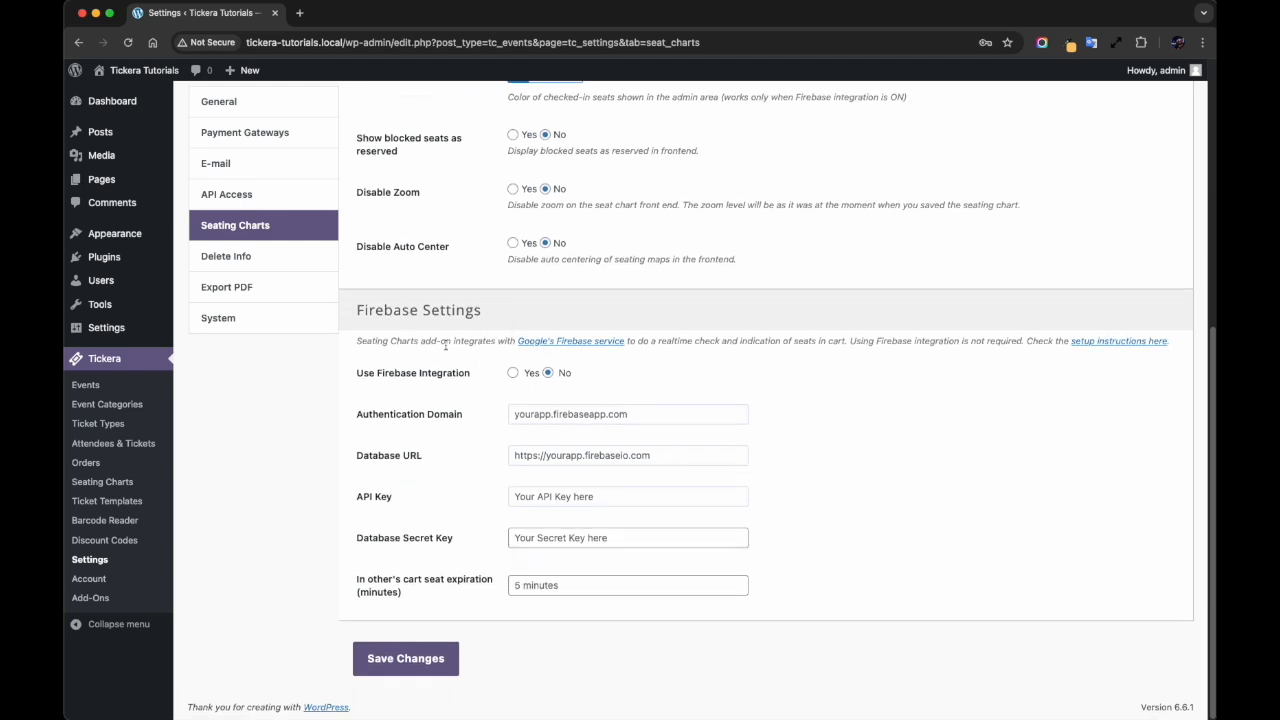
{"action": "left_click", "coordinate": [514, 376]}
Go from the Firebase service link to the Firebase console and start a new project named Seating Charts
{"action": "left_click", "coordinate": [583, 348]}
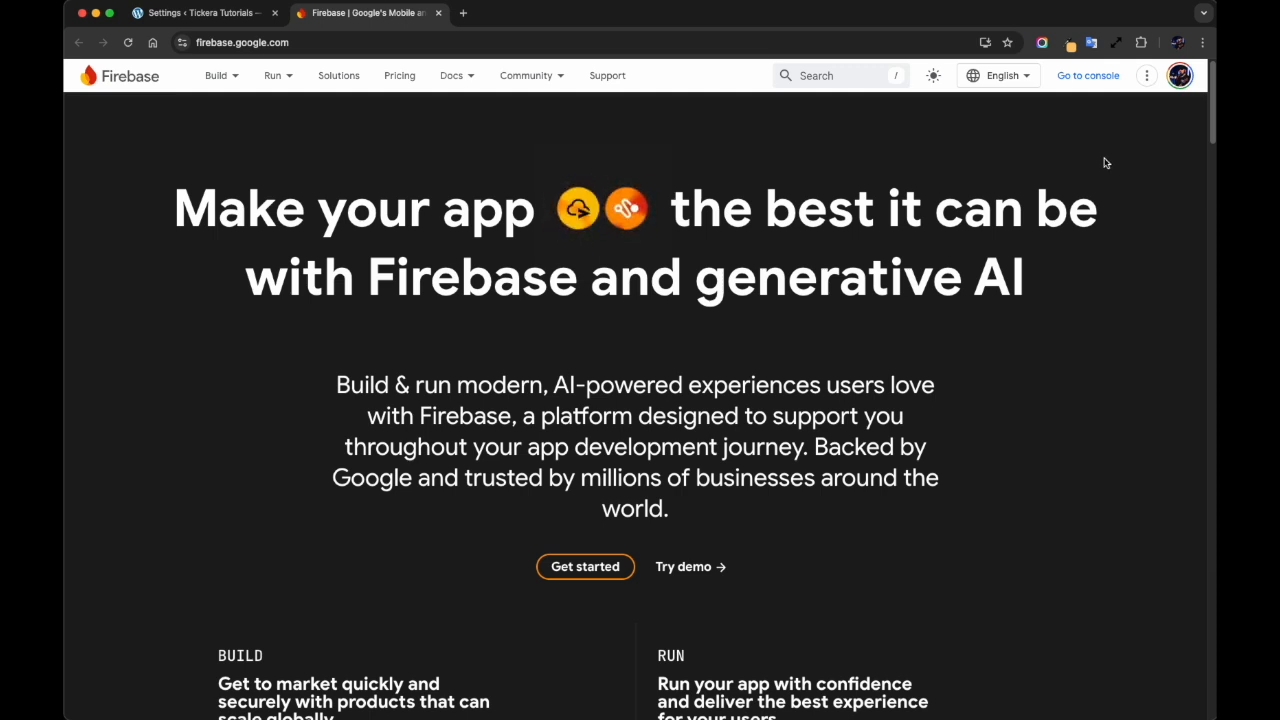
{"action": "left_click", "coordinate": [1084, 76]}
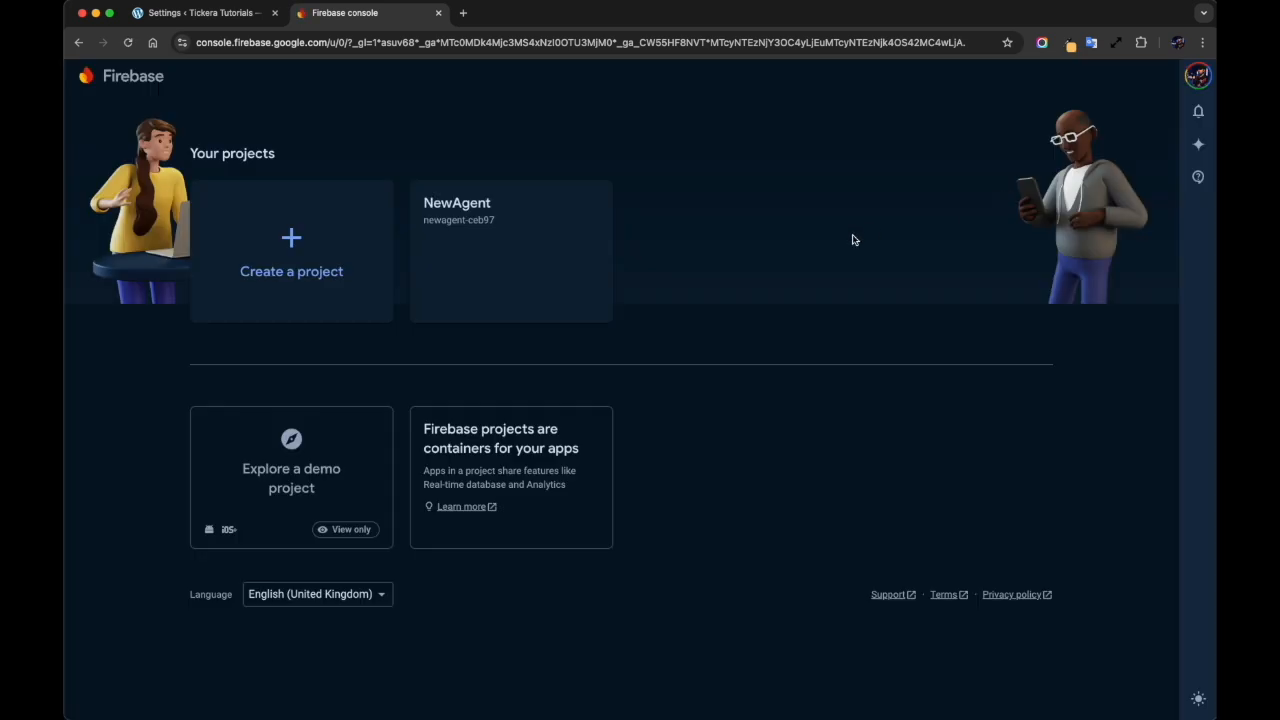
{"action": "left_click", "coordinate": [293, 245]}
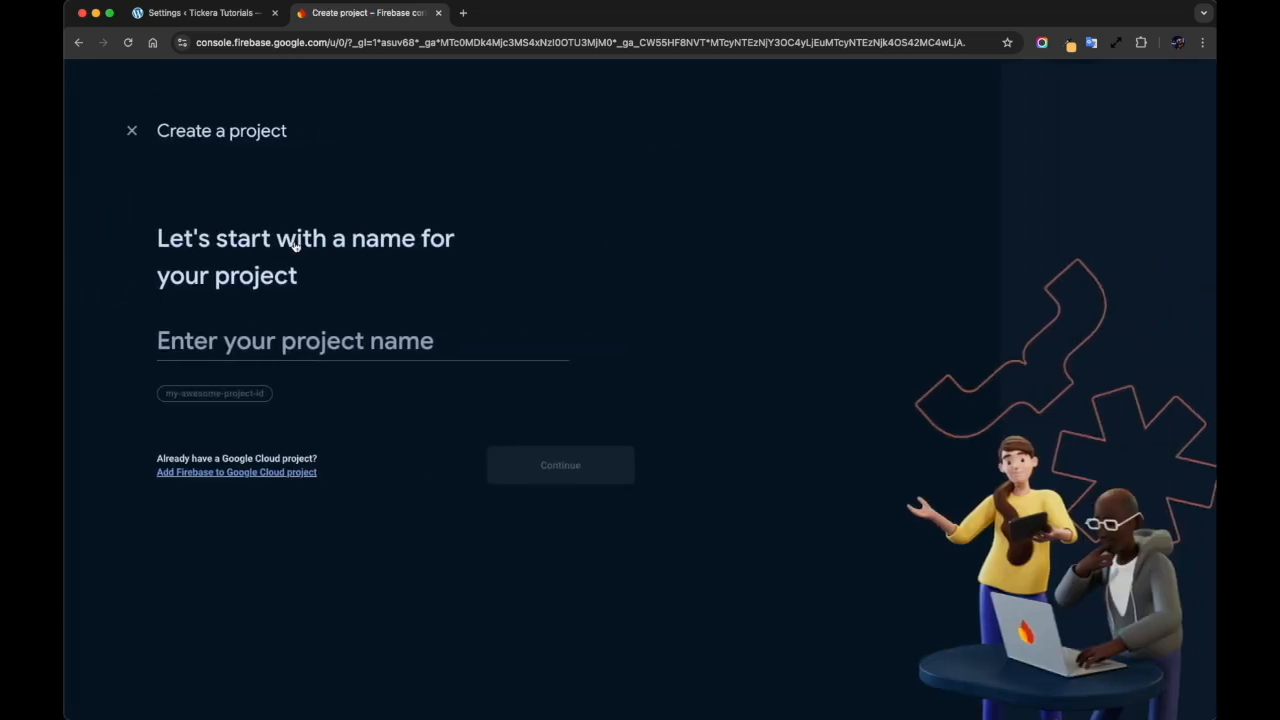
{"action": "left_click", "coordinate": [281, 340]}
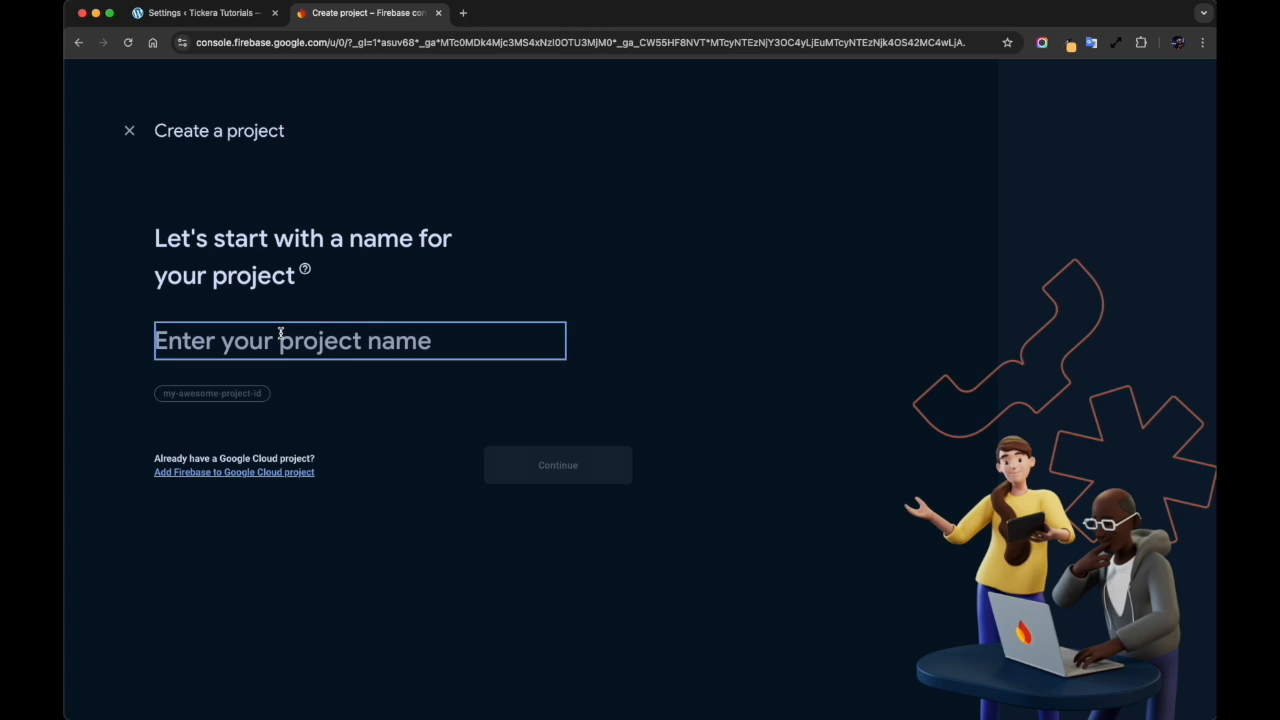
{"action": "type", "text": "Seating Ch"}
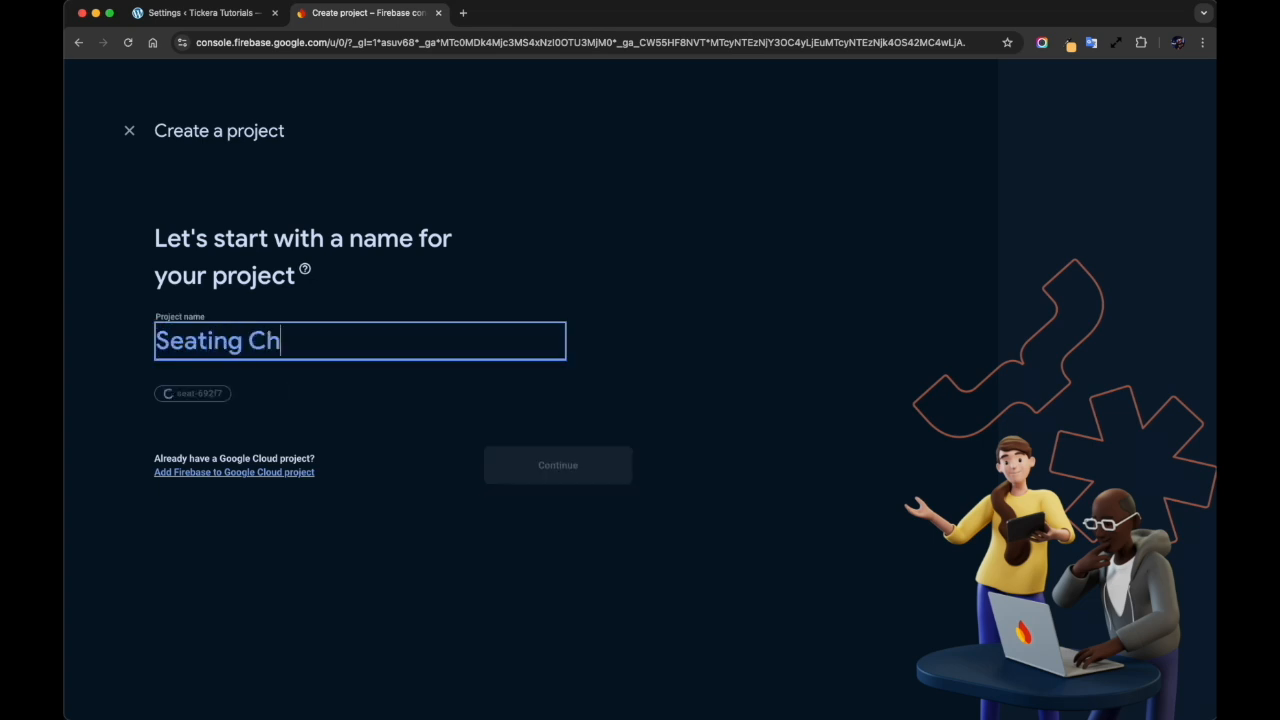
{"action": "type", "text": "arts"}
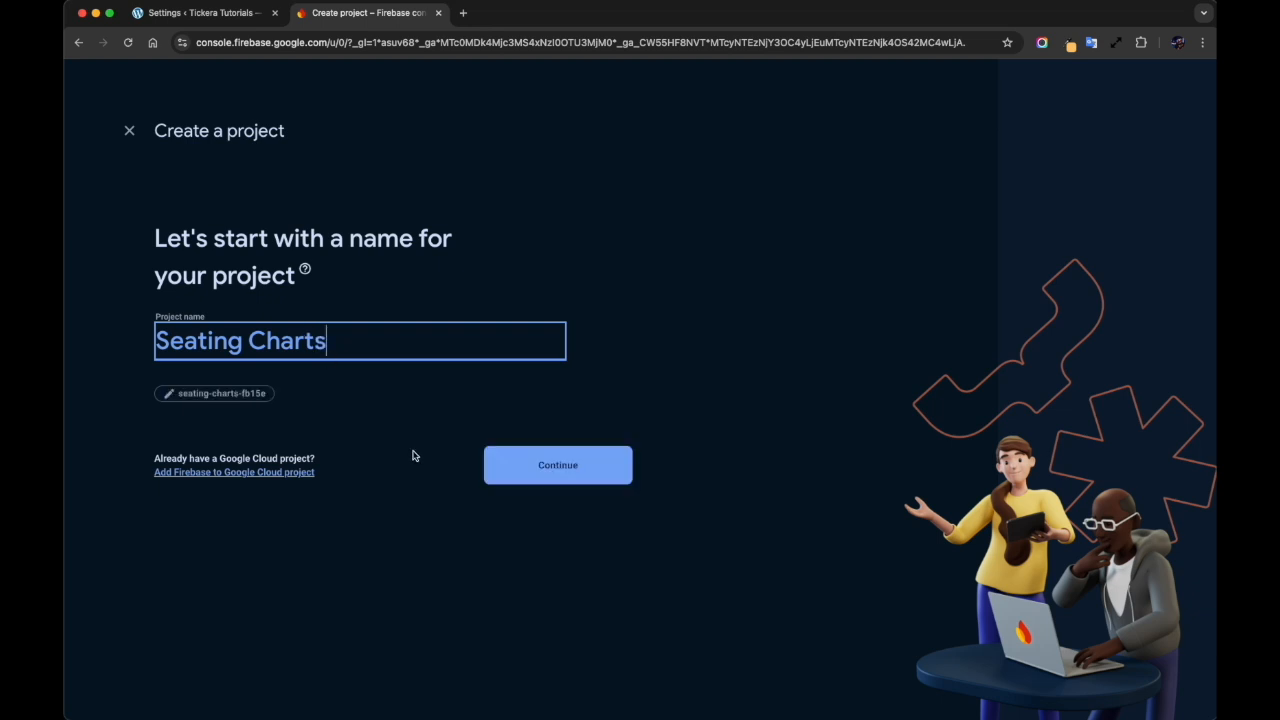
{"action": "left_click", "coordinate": [553, 464]}
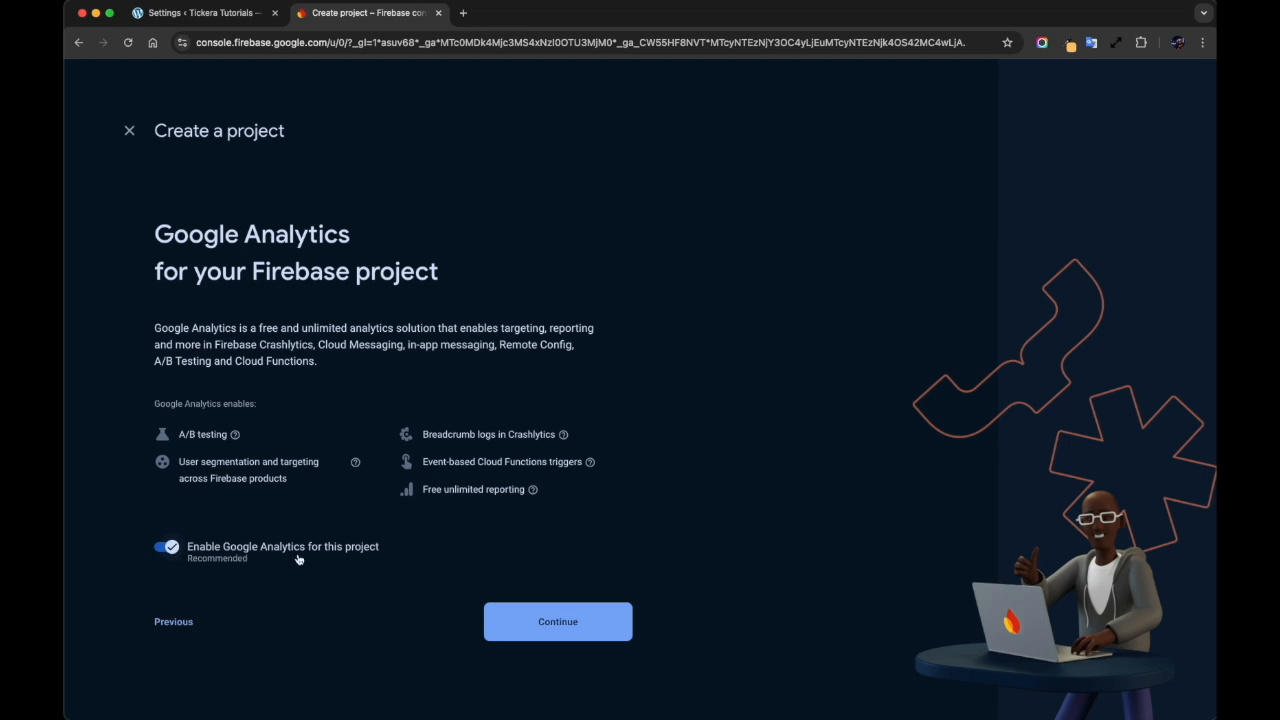
Disable Google Analytics for the project, create it and continue to its overview
{"action": "left_click", "coordinate": [173, 549]}
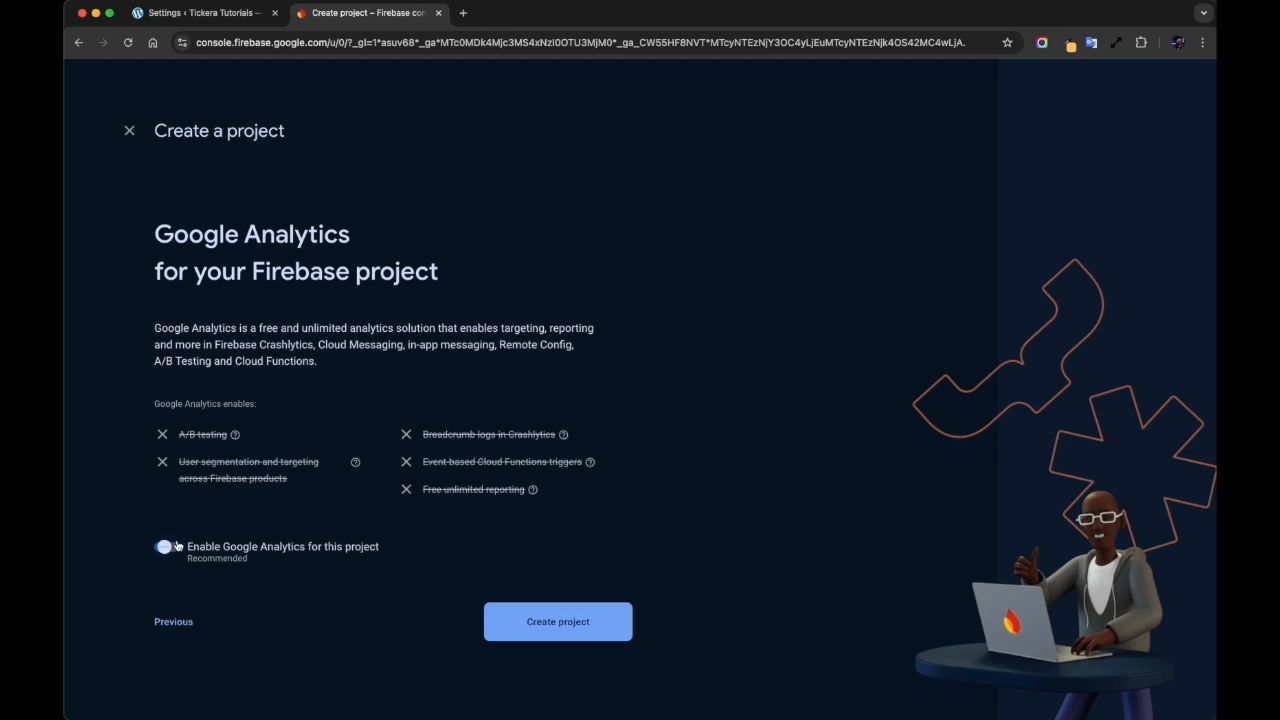
{"action": "left_click", "coordinate": [565, 622]}
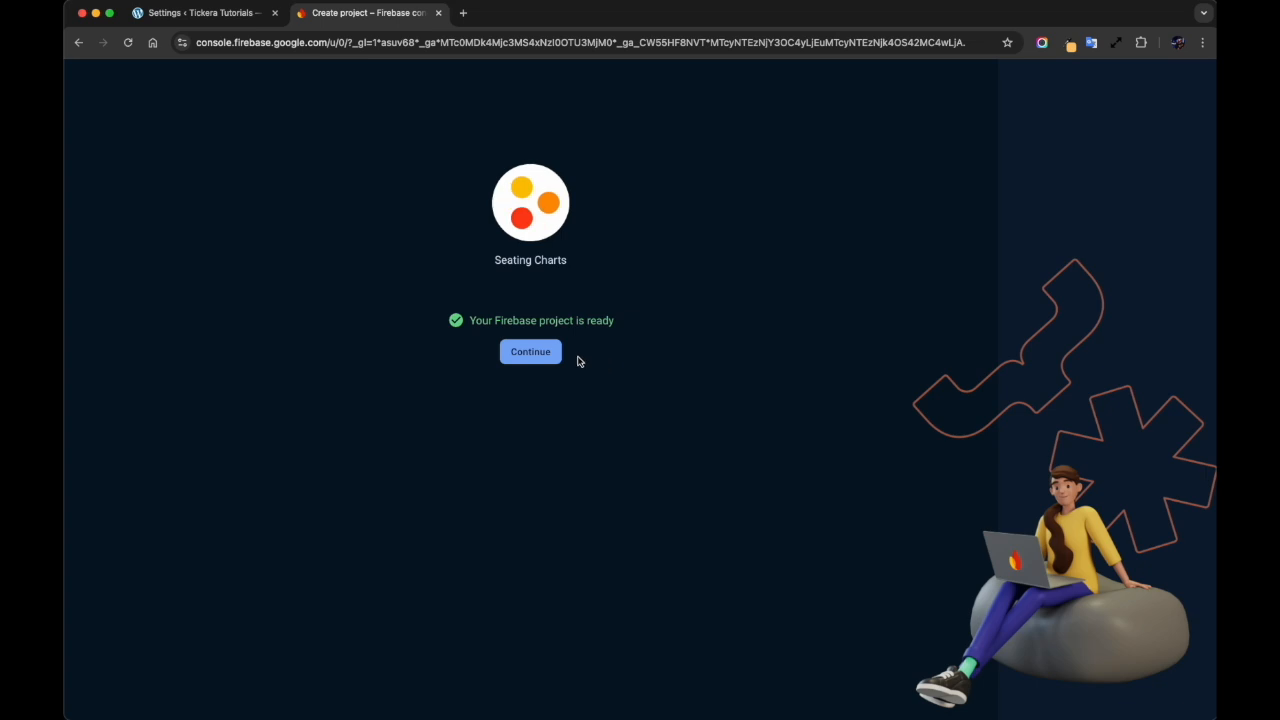
{"action": "left_click", "coordinate": [531, 353]}
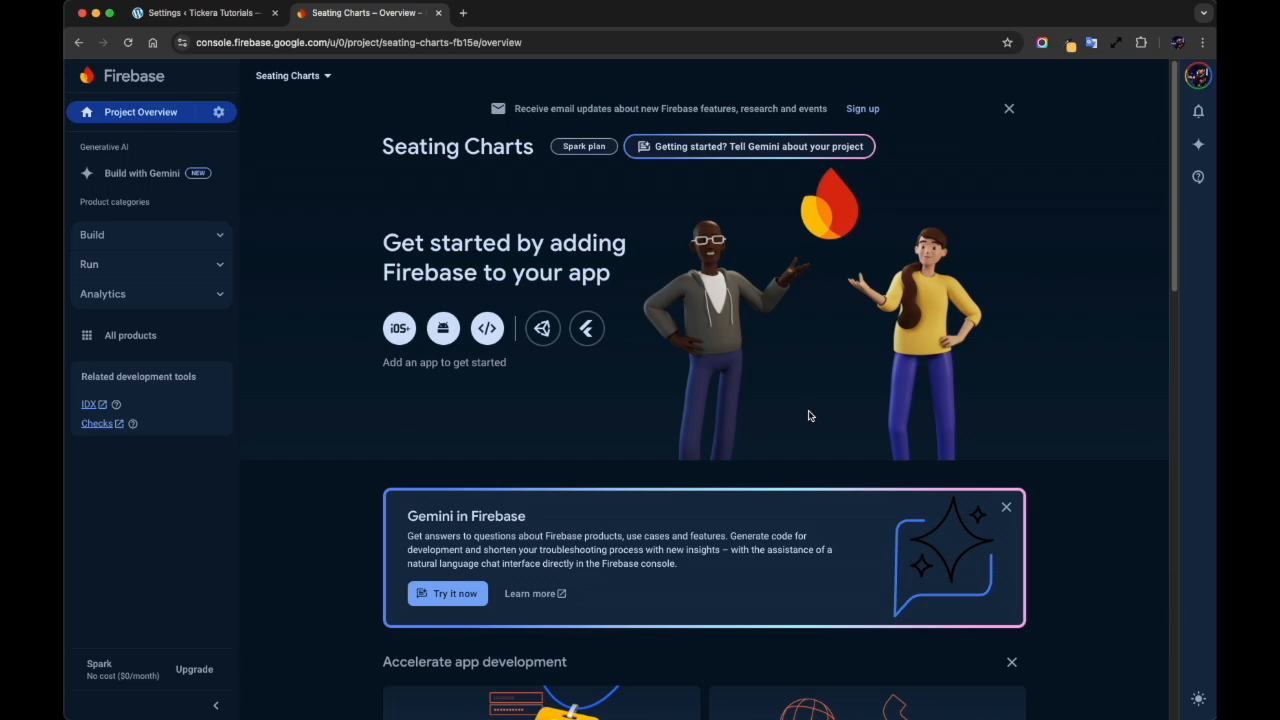
Find Realtime Database among all the Build features of the project and open it
{"action": "scroll", "coordinate": [810, 416], "scroll_direction": "down", "scroll_amount": 10}
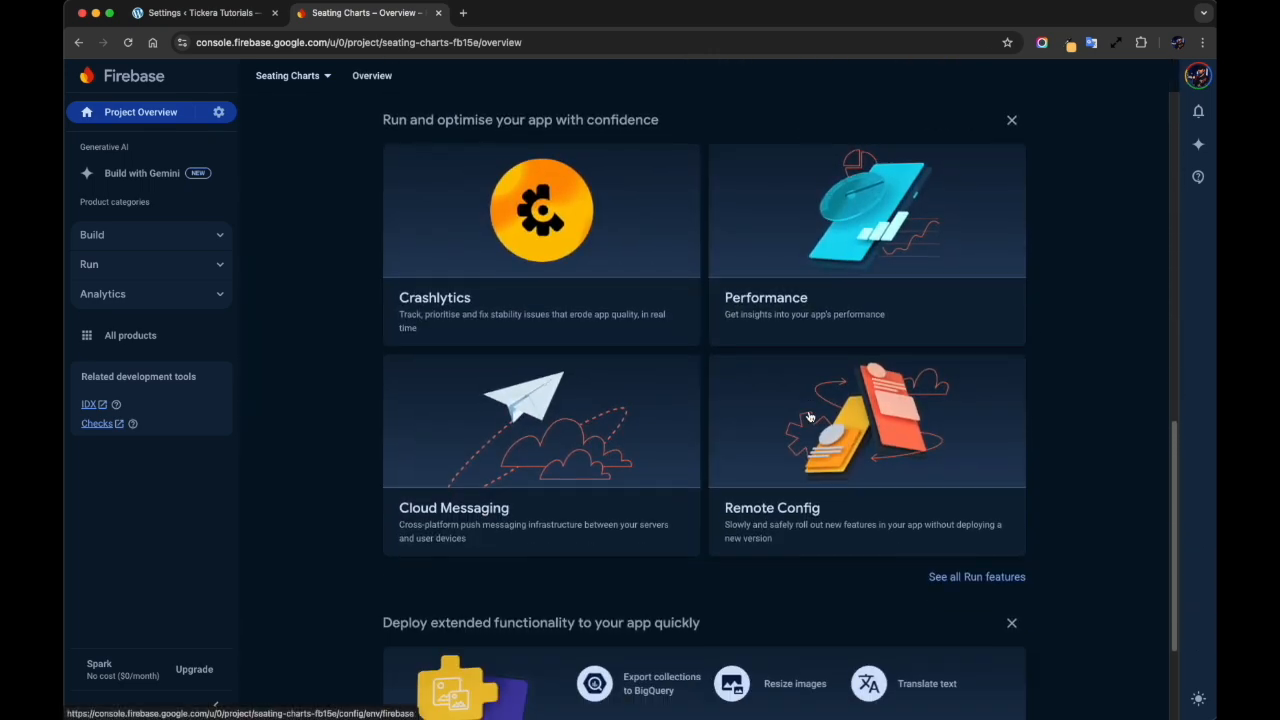
{"action": "scroll", "coordinate": [810, 416], "scroll_direction": "up", "scroll_amount": 10}
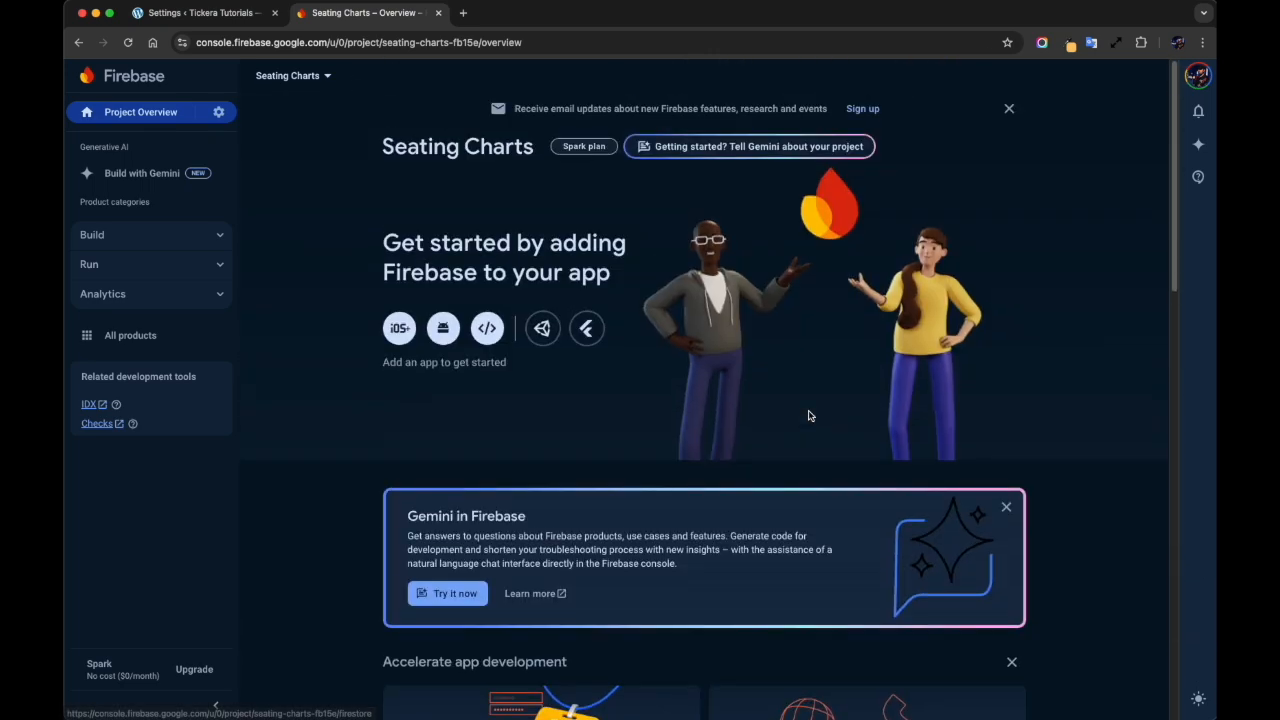
{"action": "scroll", "coordinate": [810, 416], "scroll_direction": "down", "scroll_amount": 12}
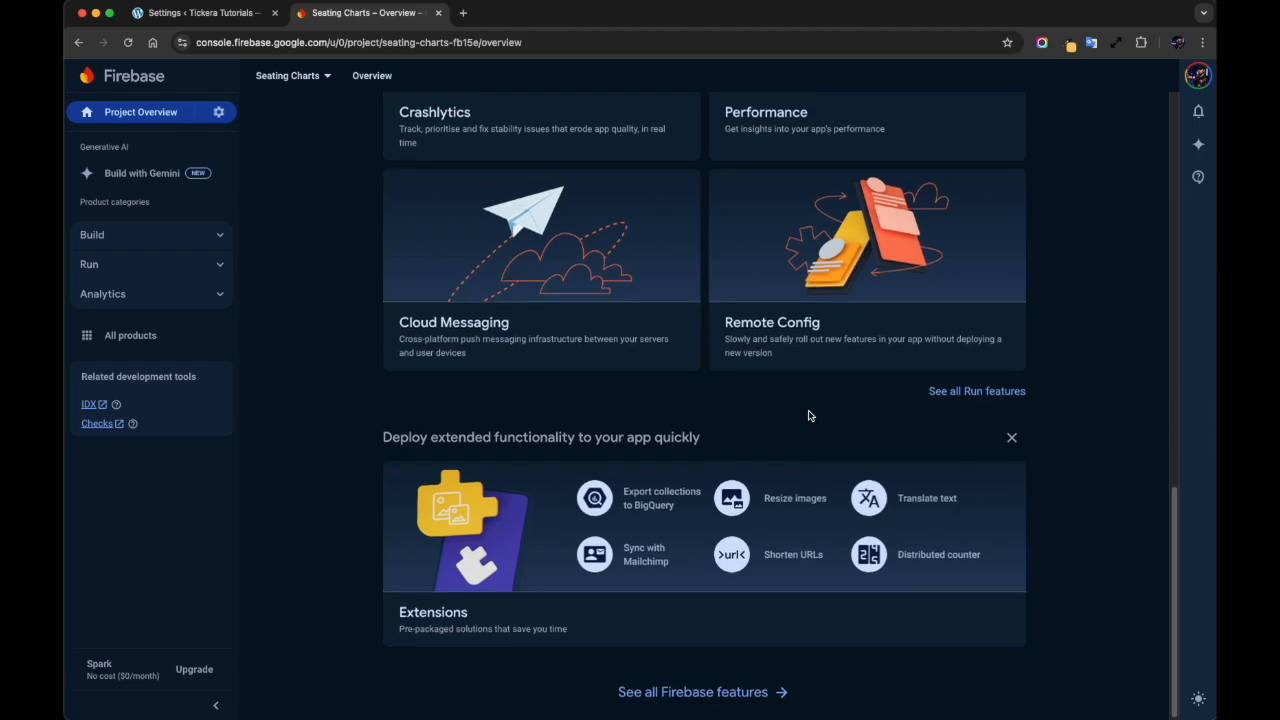
{"action": "scroll", "coordinate": [810, 416], "scroll_direction": "up", "scroll_amount": 12}
{"action": "scroll", "coordinate": [810, 416], "scroll_direction": "down", "scroll_amount": 7}
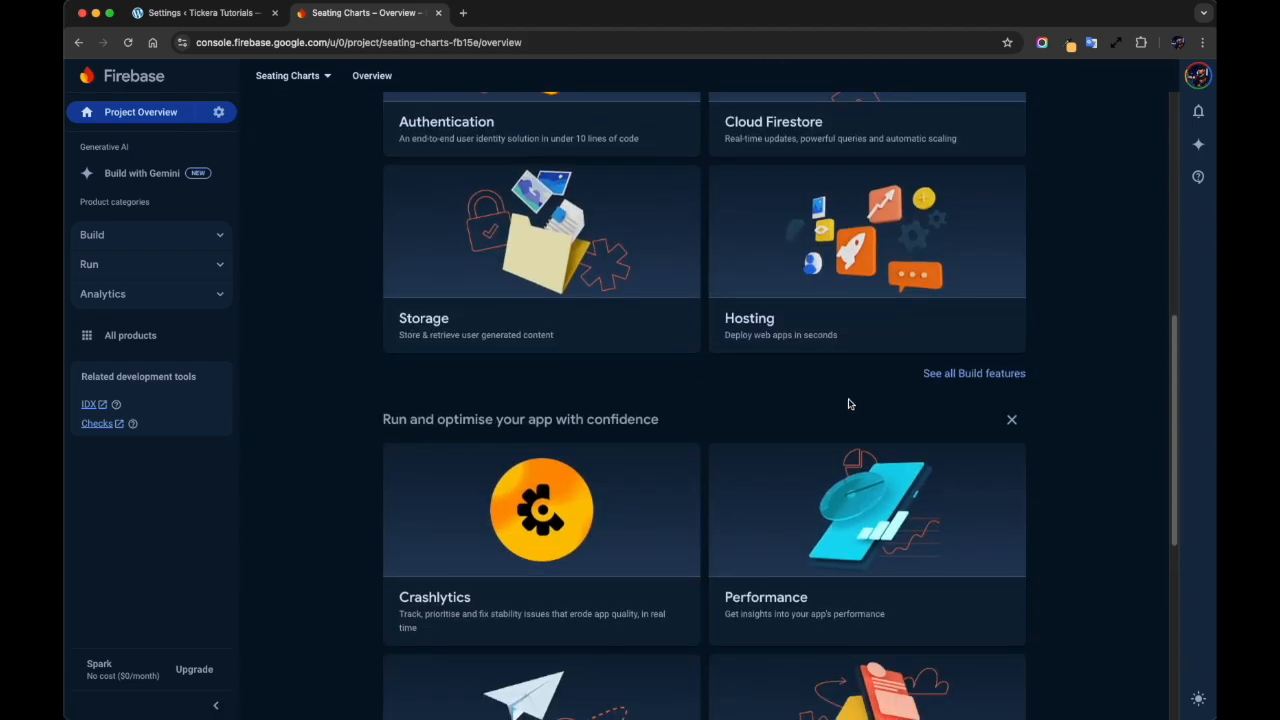
{"action": "left_click", "coordinate": [990, 374]}
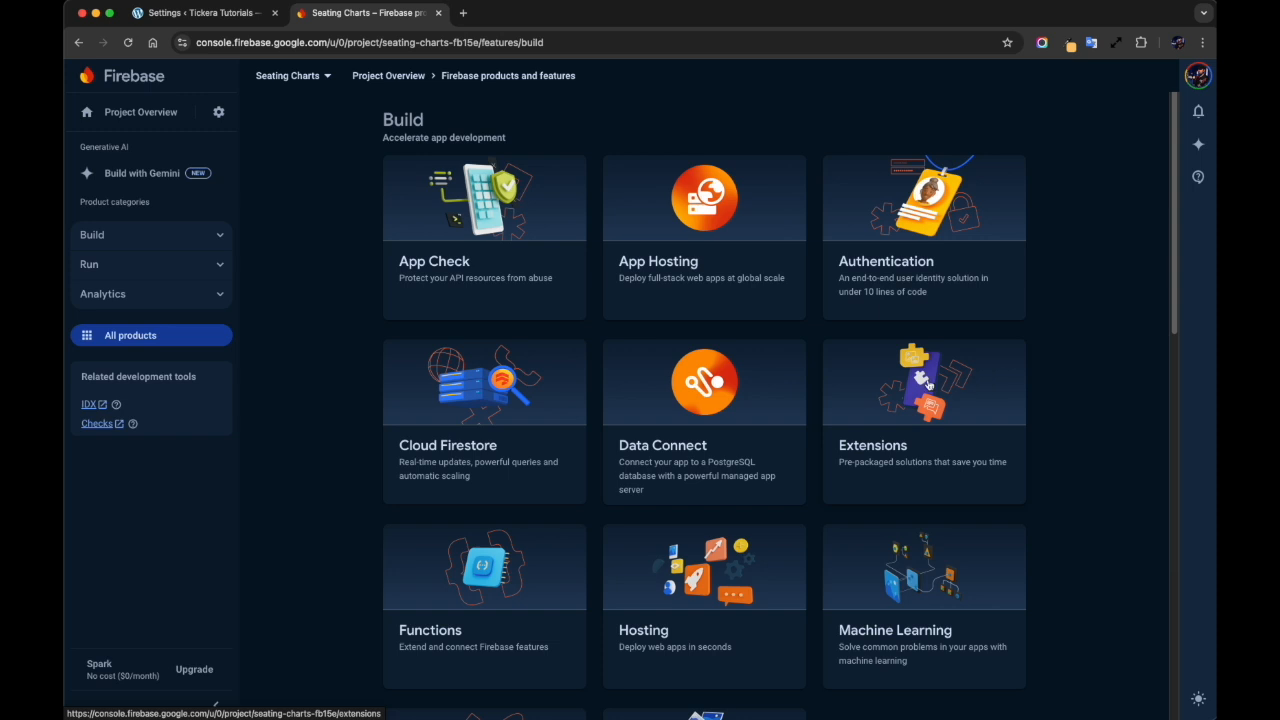
{"action": "scroll", "coordinate": [814, 371], "scroll_direction": "down", "scroll_amount": 3}
{"action": "scroll", "coordinate": [815, 369], "scroll_direction": "down", "scroll_amount": 2}
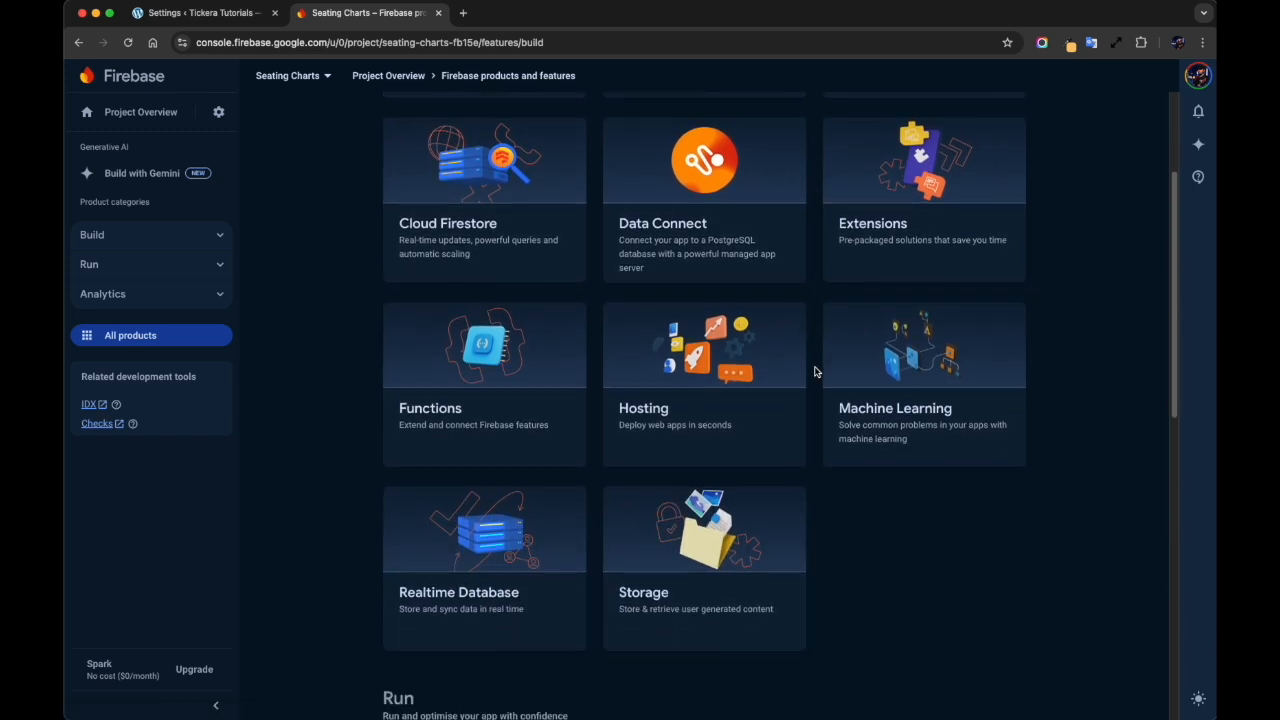
{"action": "left_click", "coordinate": [475, 546]}
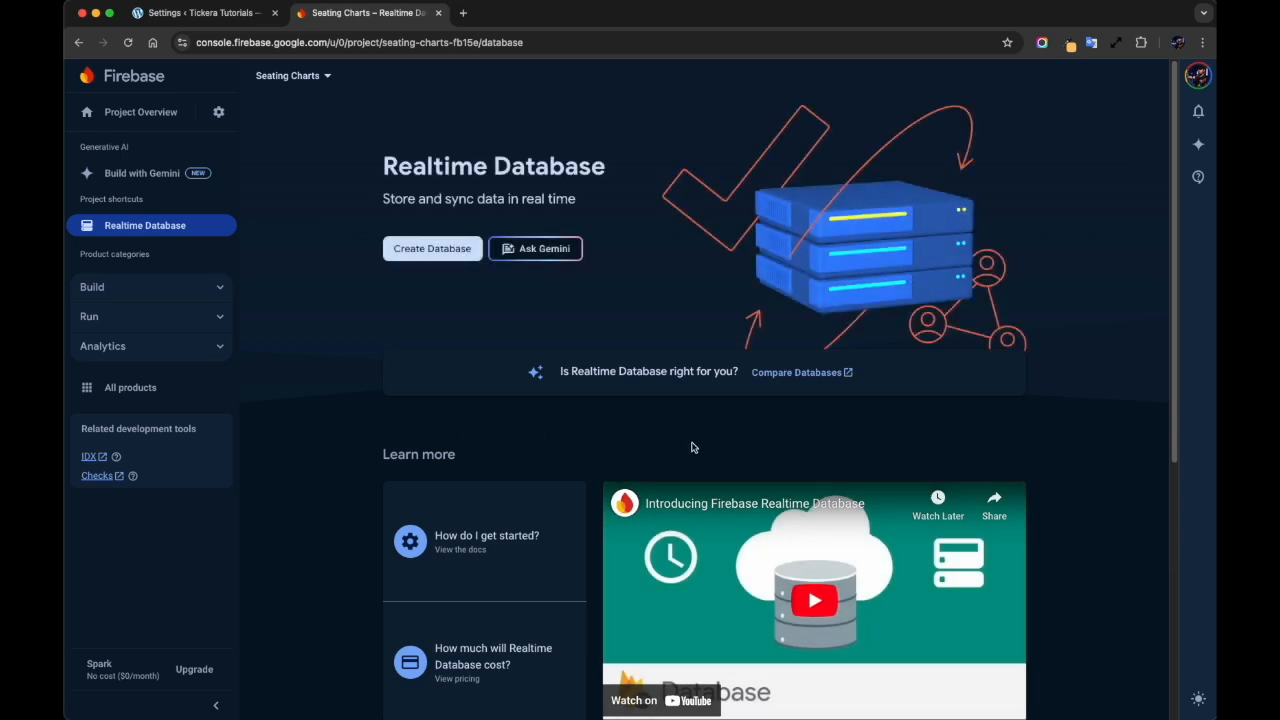
Create a Realtime Database located in United States (us-central1) with security rules starting in locked mode
{"action": "left_click", "coordinate": [441, 251]}
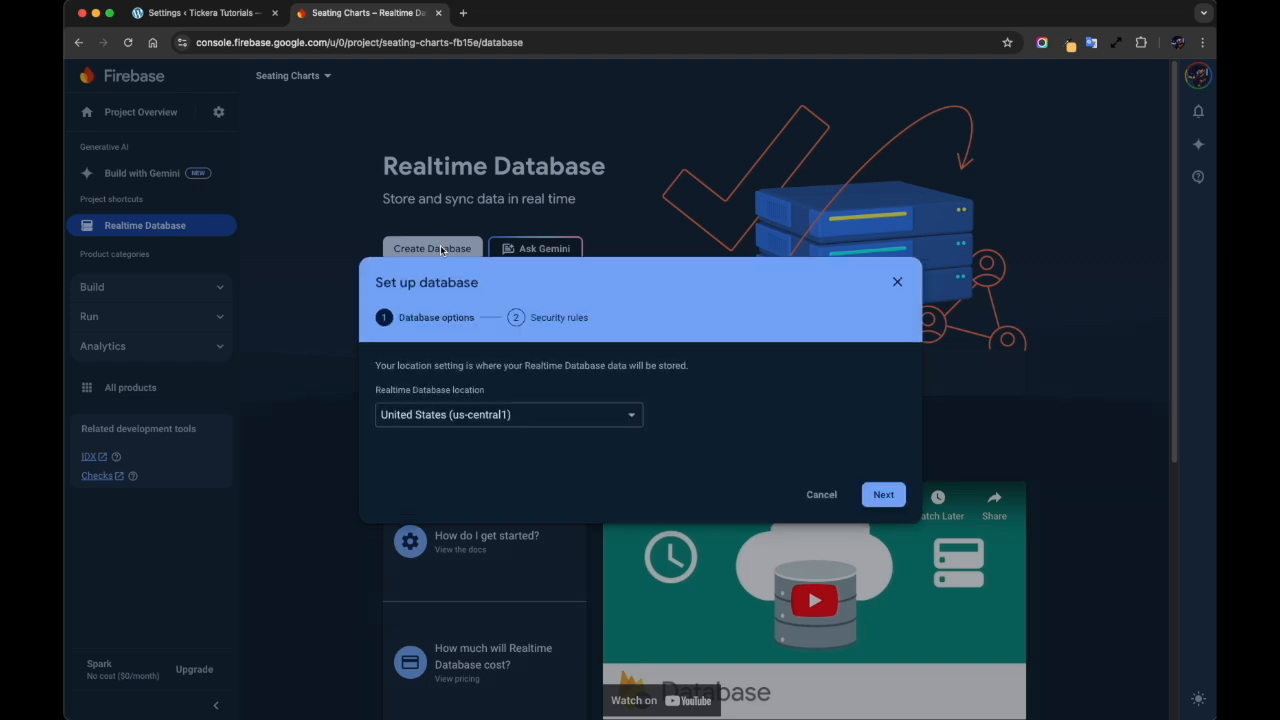
{"action": "left_click", "coordinate": [627, 414]}
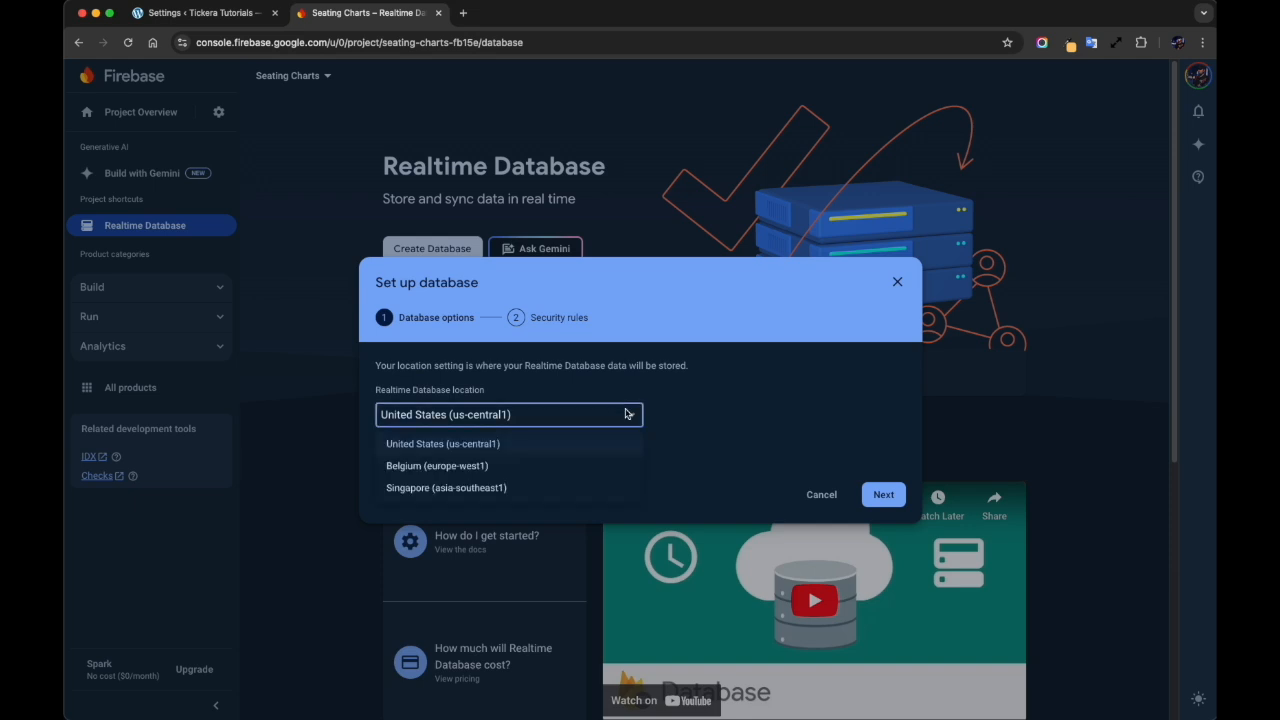
{"action": "left_click", "coordinate": [626, 414]}
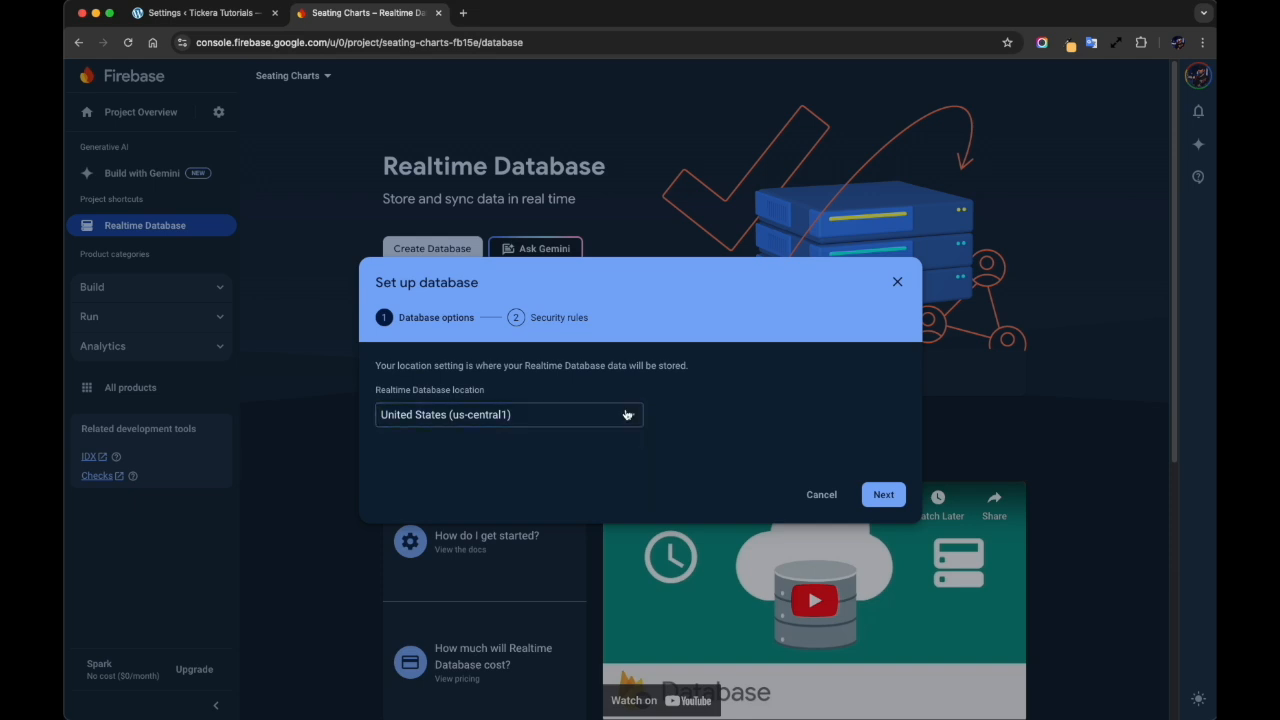
{"action": "left_click", "coordinate": [884, 495]}
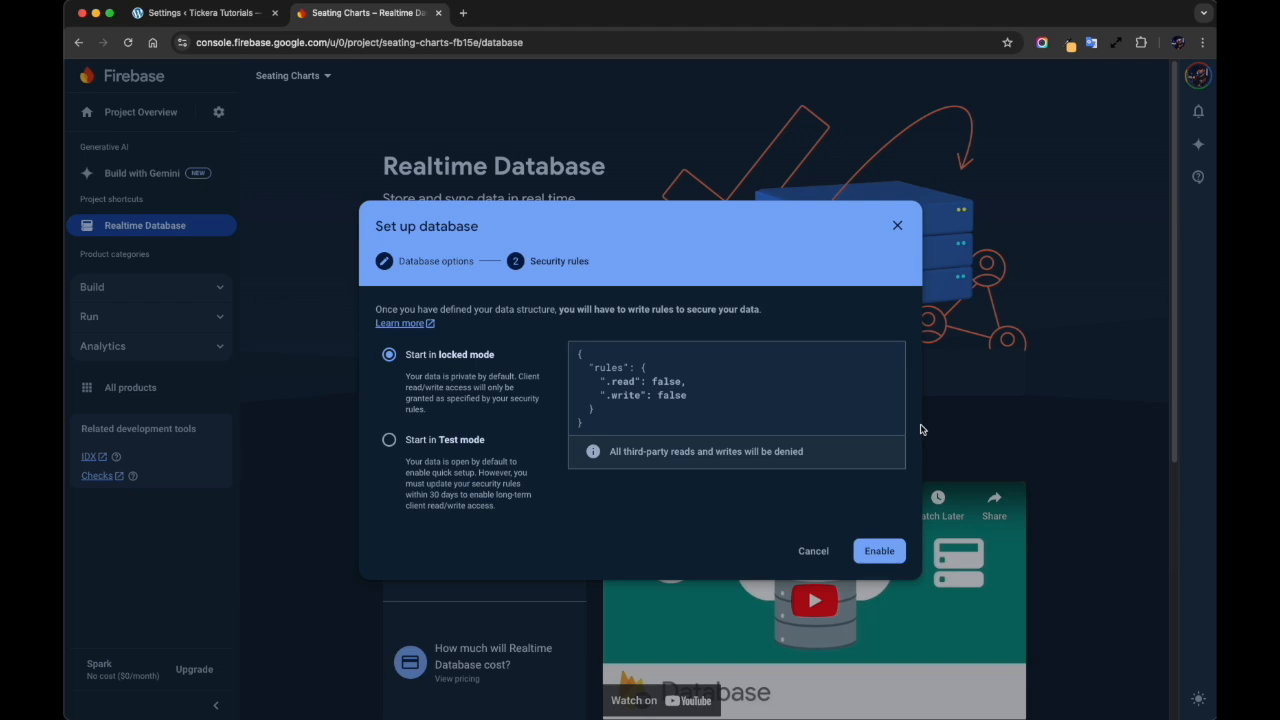
{"action": "left_click", "coordinate": [879, 551]}
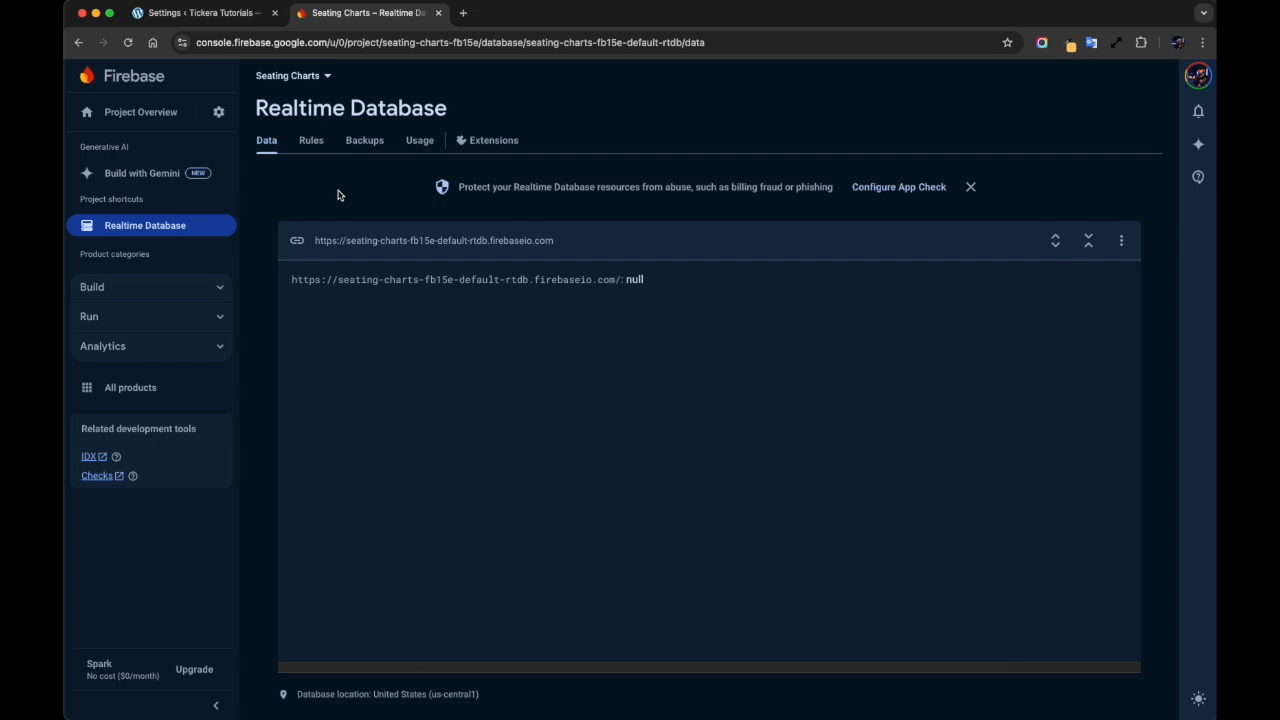
Replace the database rules with reserved and in-cart chart rules indexed on timestamp, with .read true and .write false, and publish them
{"action": "left_click", "coordinate": [313, 147]}
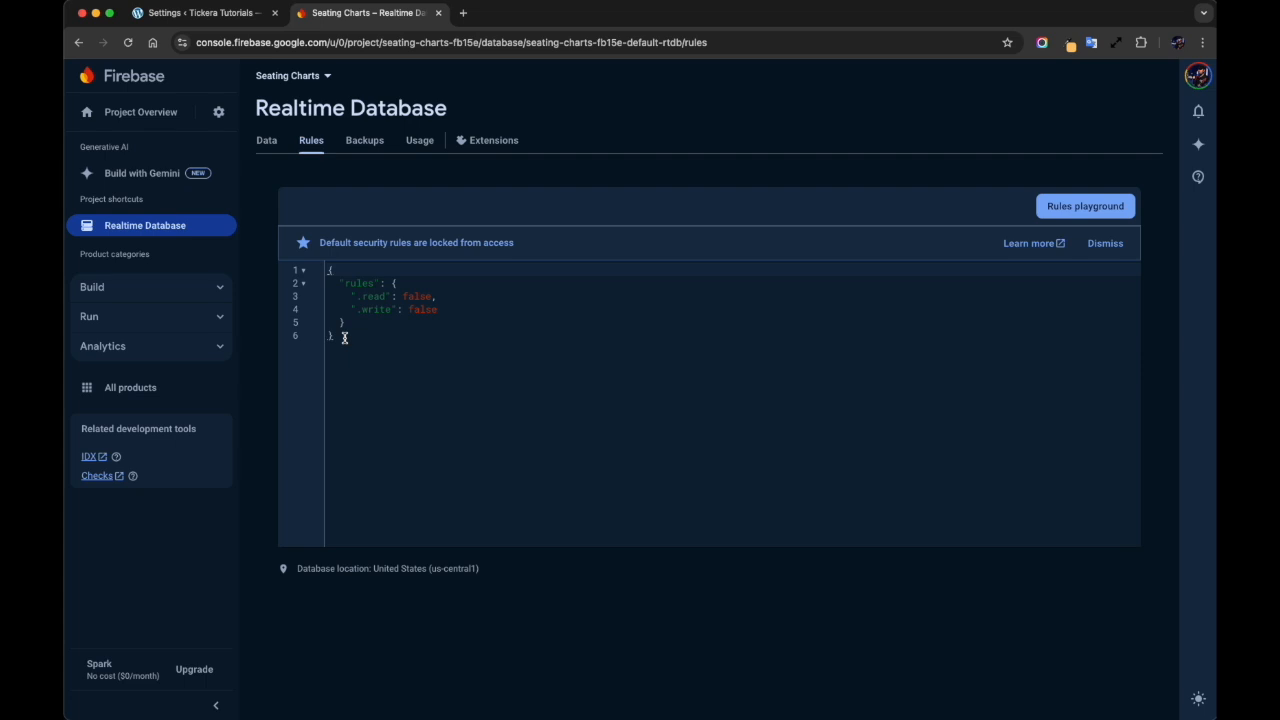
{"action": "left_click_drag", "start_coordinate": [344, 338], "coordinate": [326, 266]}
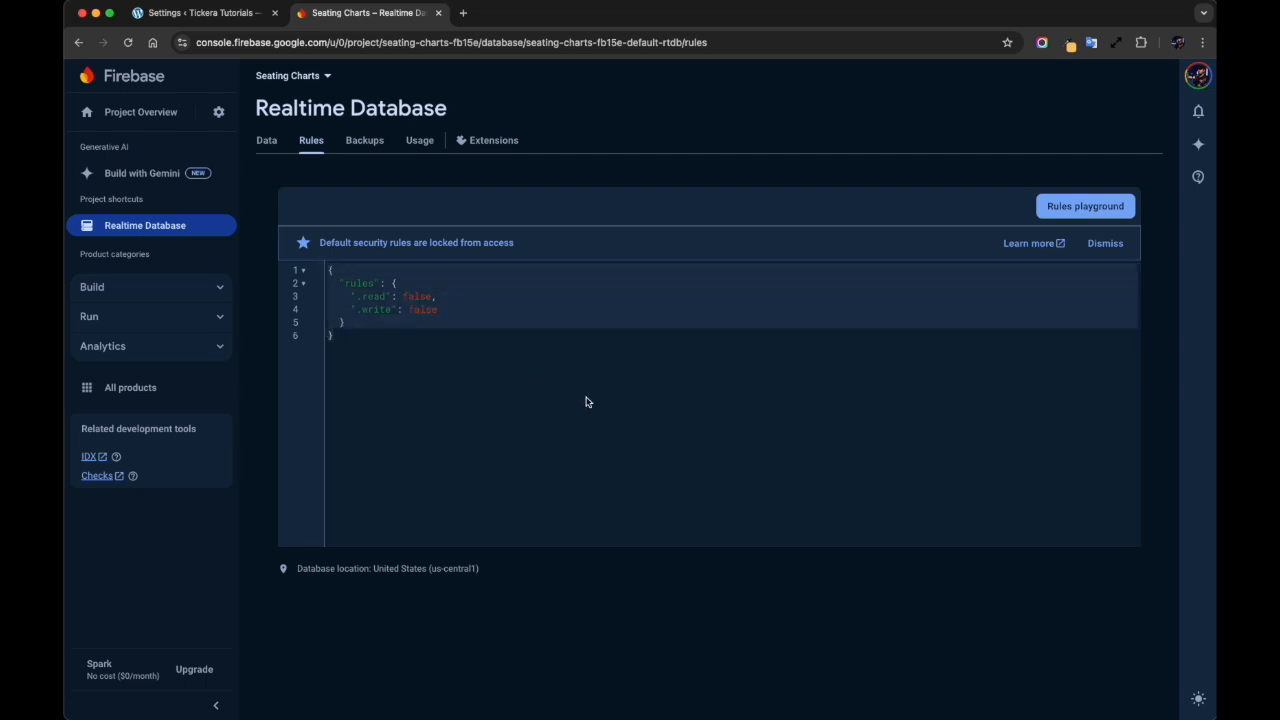
{"action": "key", "text": "BackSpace"}
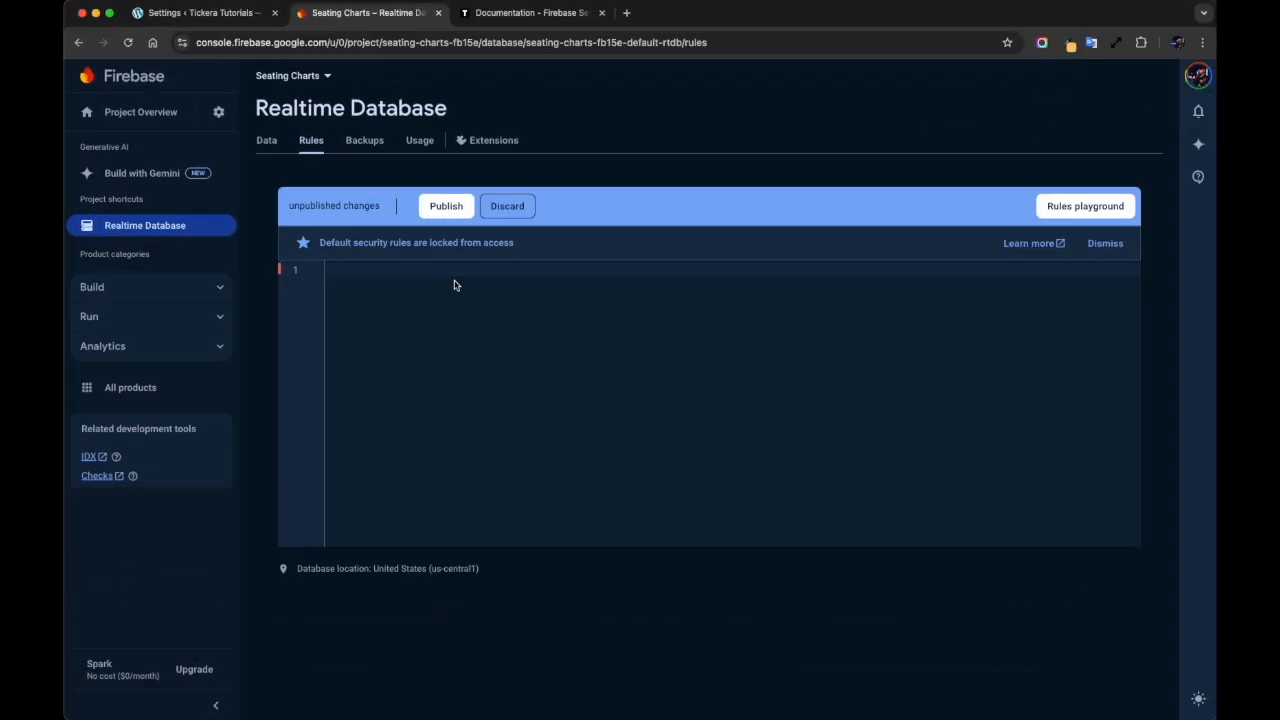
{"action": "type", "text": "{   \"rules\": {          \"reserved\": {             \"$chart_id\": {                   \".indexOn\": \"timestamp\"             }       },       \"in-cart\": {             \"$chart_id\": {                 \"$seat\": {                   \".indexOn\": \"timestamp\"                 }             }       },       \".read\": true,       \".write\":false,   } }"}
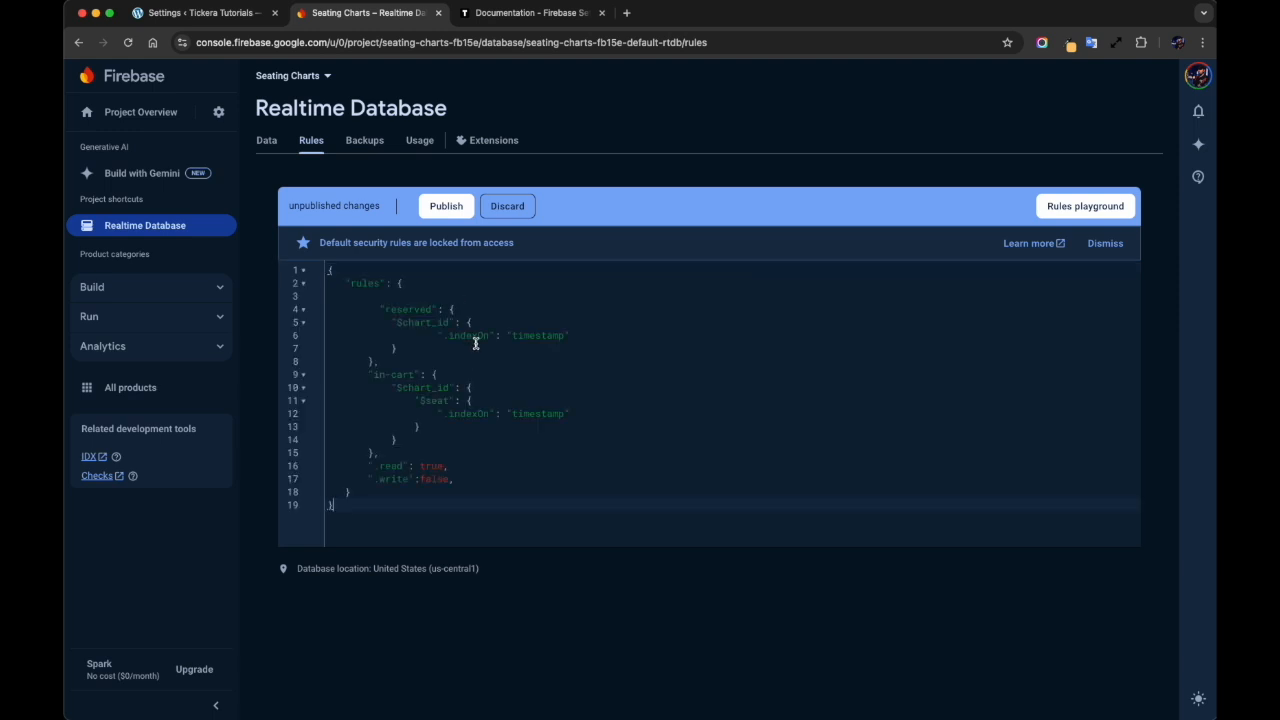
{"action": "left_click", "coordinate": [452, 209]}
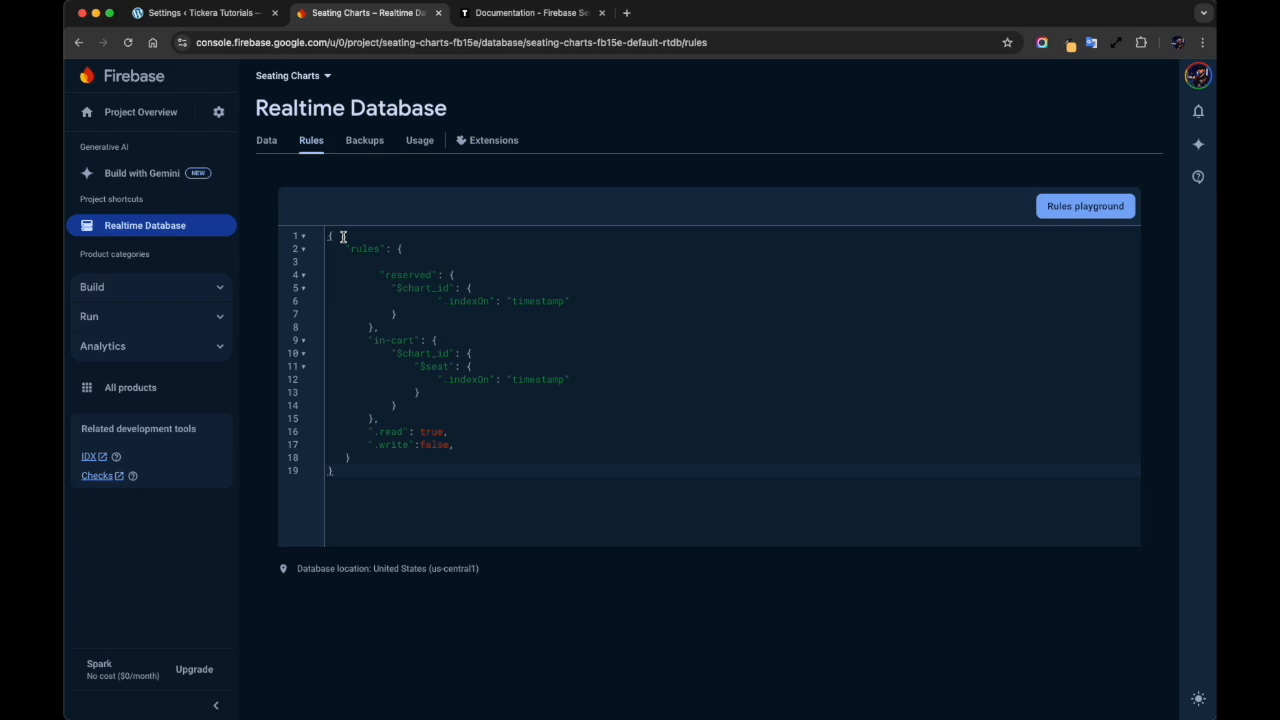
Open the Firebase project's general settings and start adding a web app to the project
{"action": "left_click", "coordinate": [221, 114]}
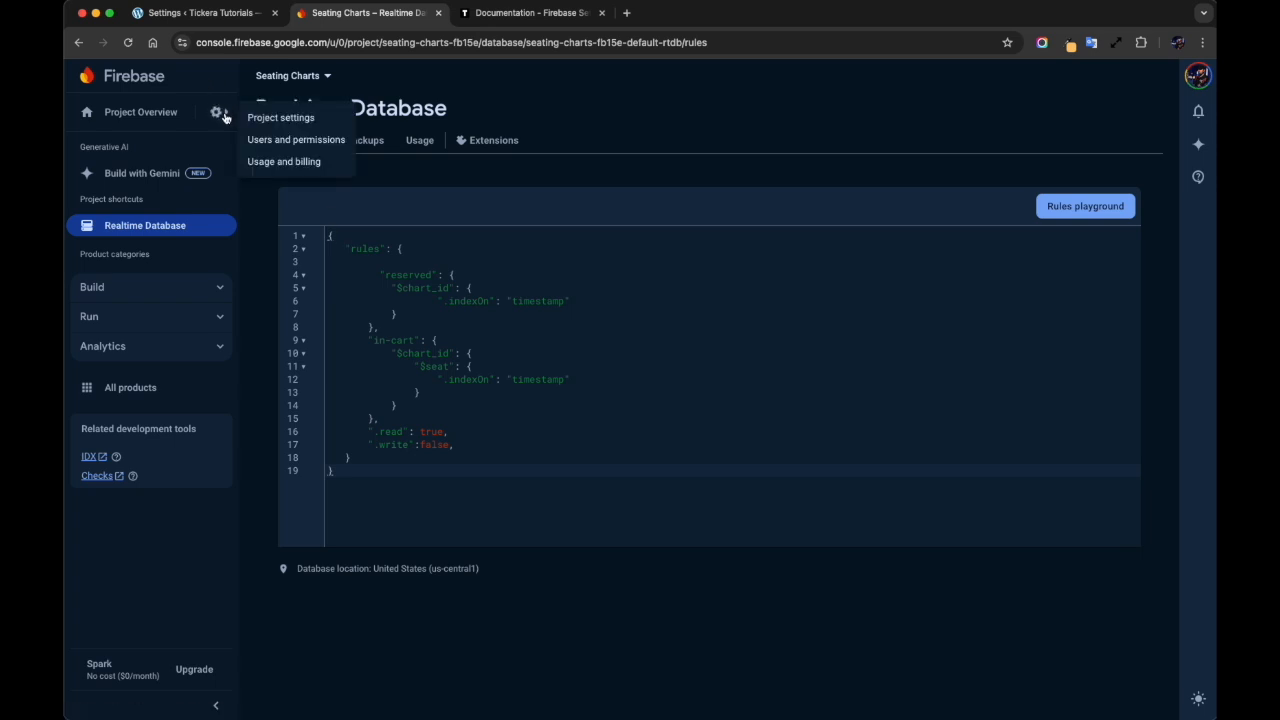
{"action": "left_click", "coordinate": [274, 128]}
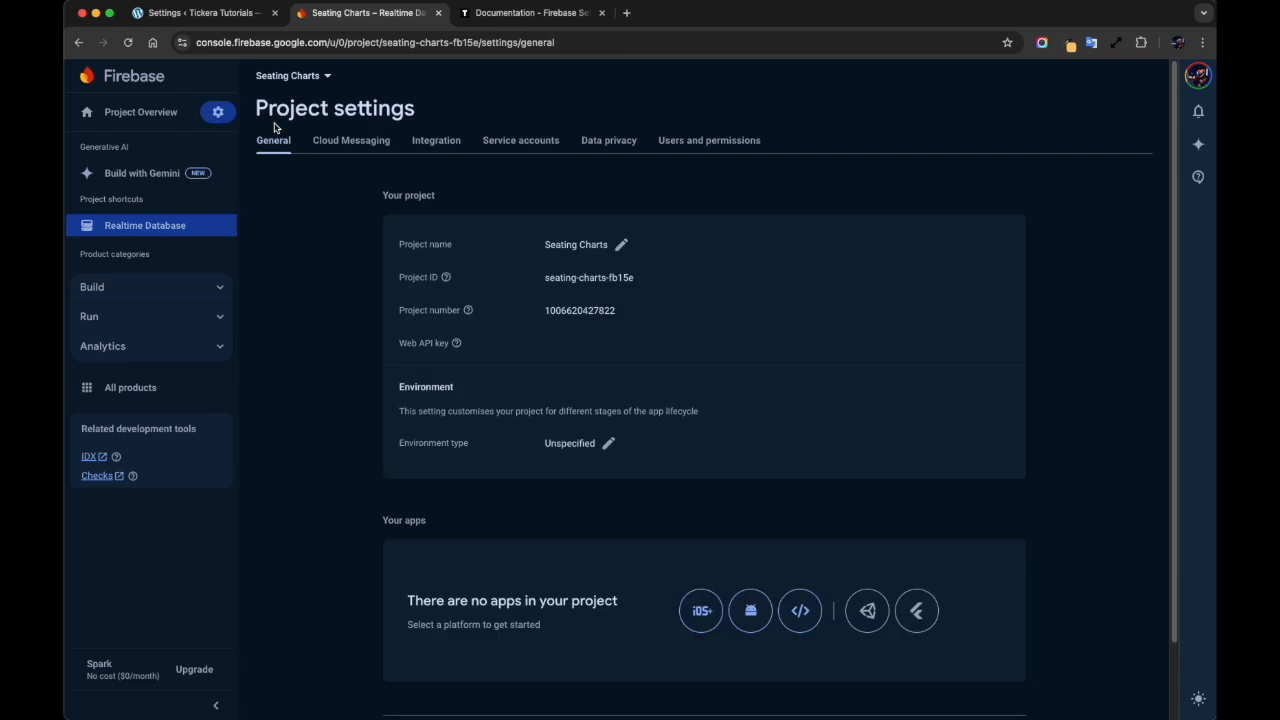
{"action": "scroll", "coordinate": [860, 266], "scroll_direction": "down", "scroll_amount": 2}
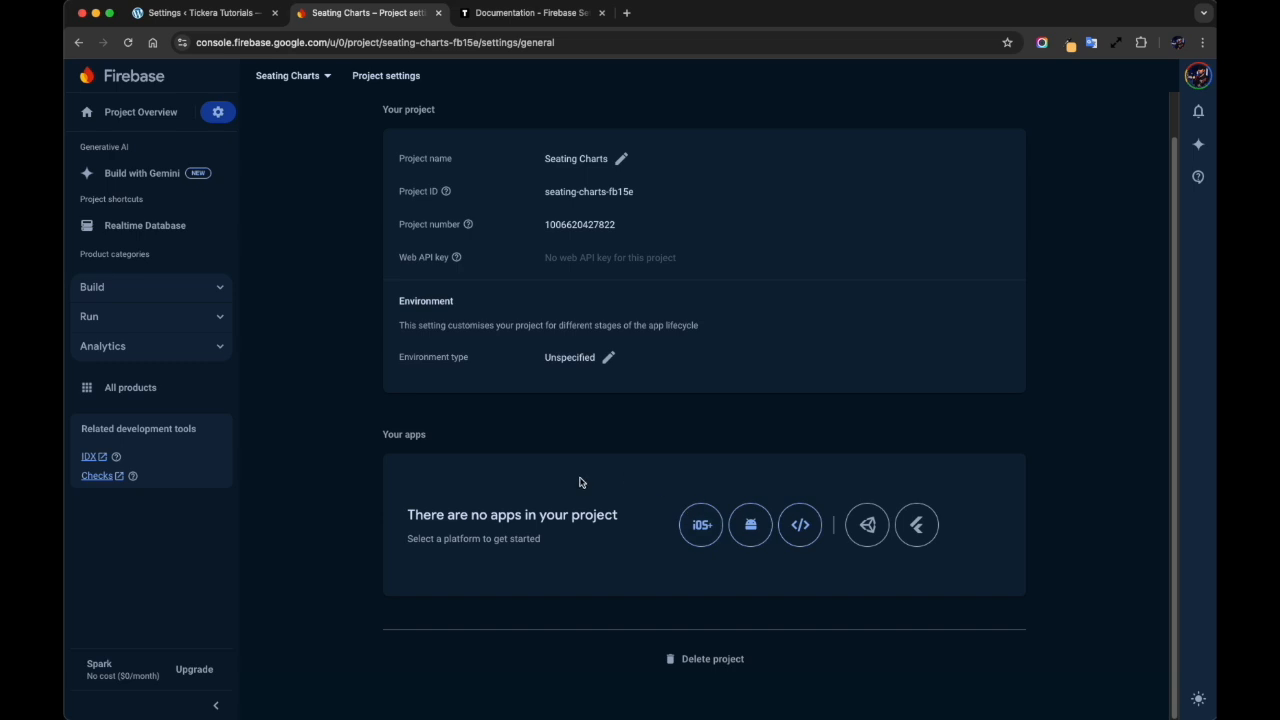
{"action": "left_click", "coordinate": [804, 529]}
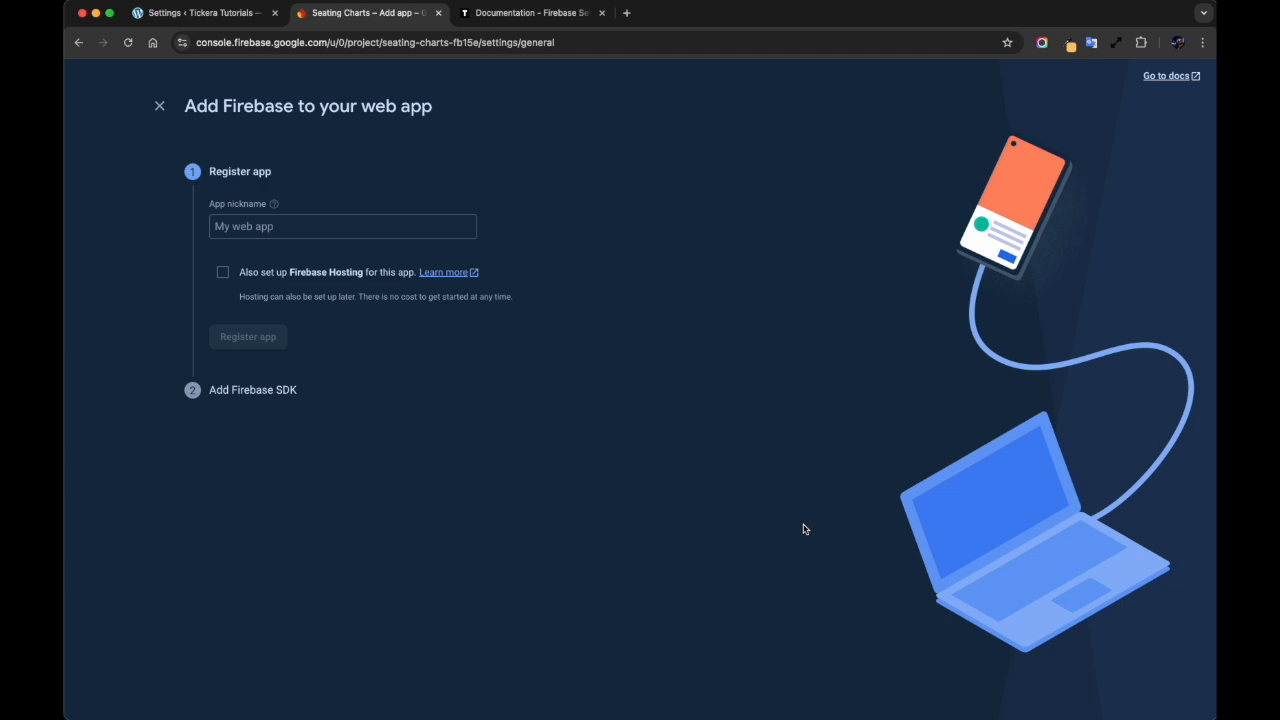
Register the web app with the nickname Seating Charts, without Firebase Hosting, and continue to the console
{"action": "left_click", "coordinate": [354, 227]}
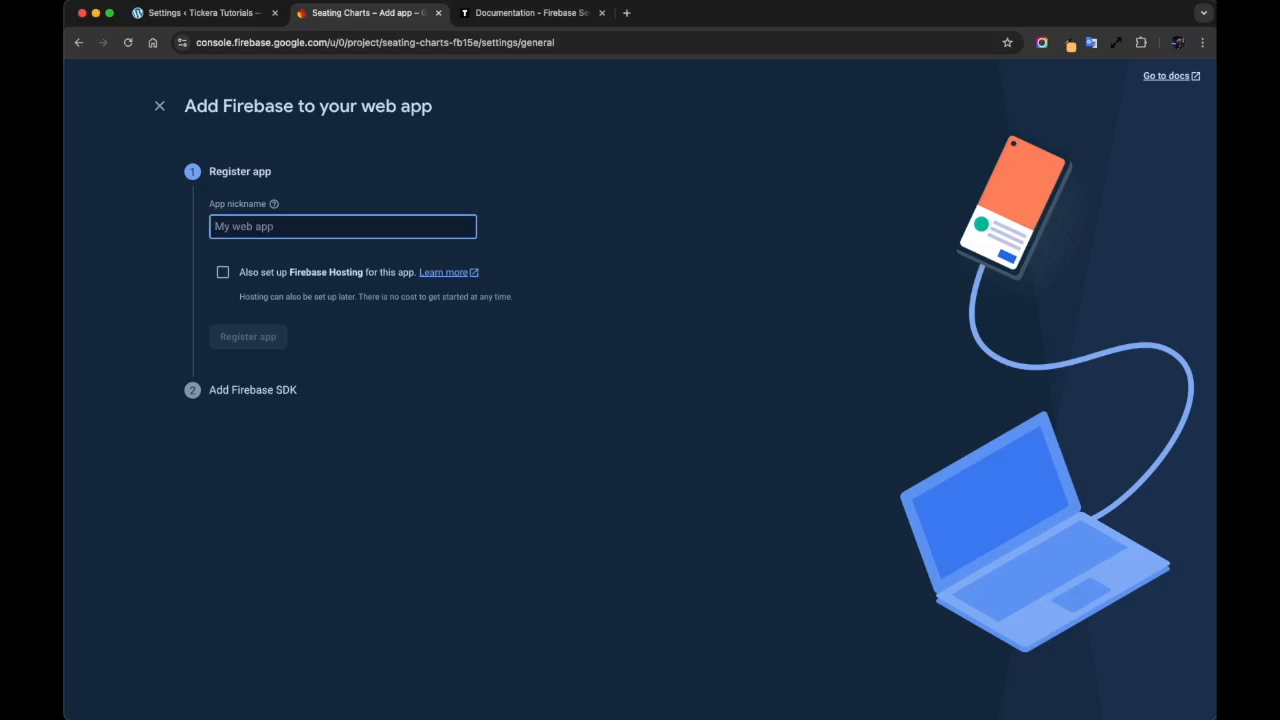
{"action": "type", "text": "Seat"}
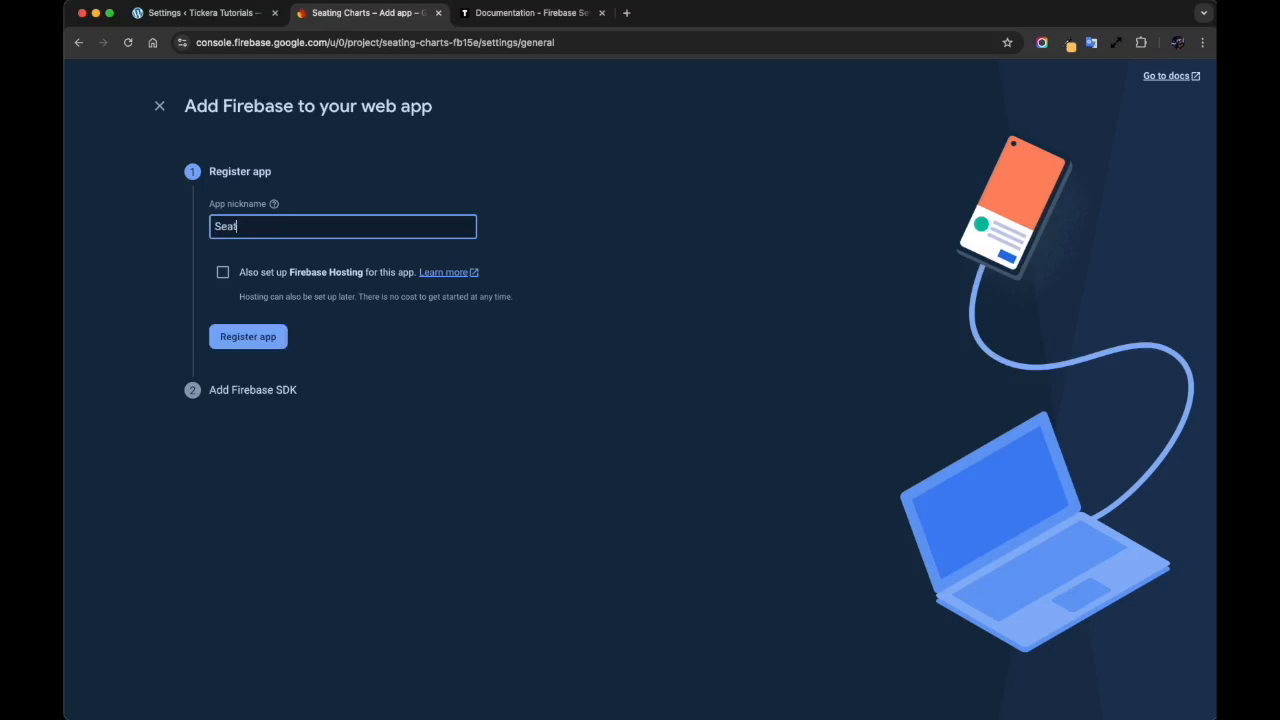
{"action": "type", "text": "ing Charts"}
{"action": "left_click", "coordinate": [251, 339]}
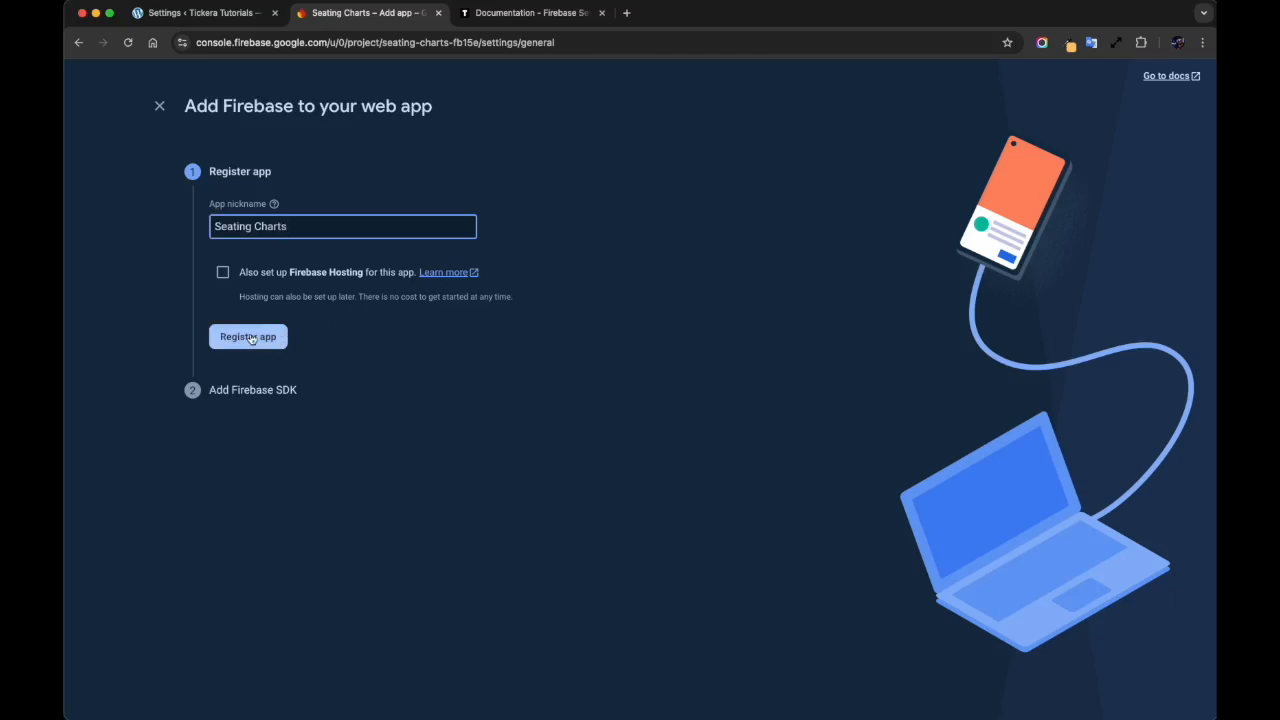
{"action": "left_click", "coordinate": [251, 338]}
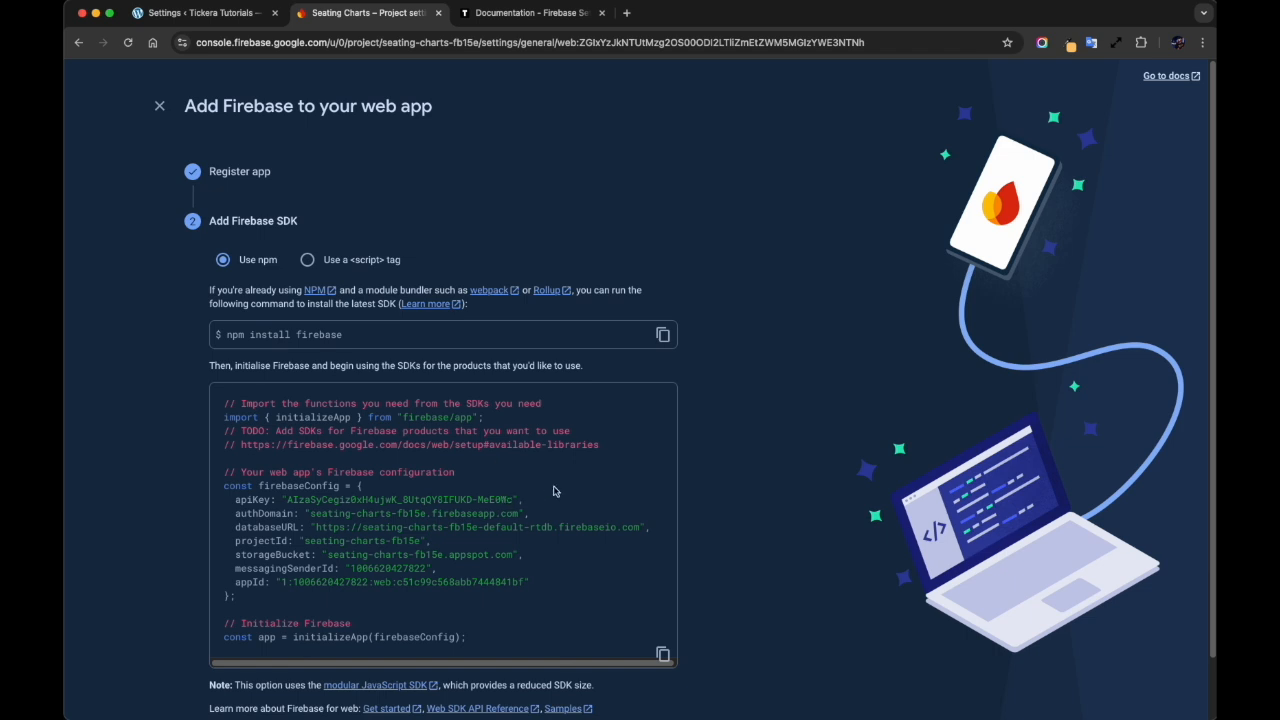
{"action": "scroll", "coordinate": [700, 494], "scroll_direction": "down", "scroll_amount": 2}
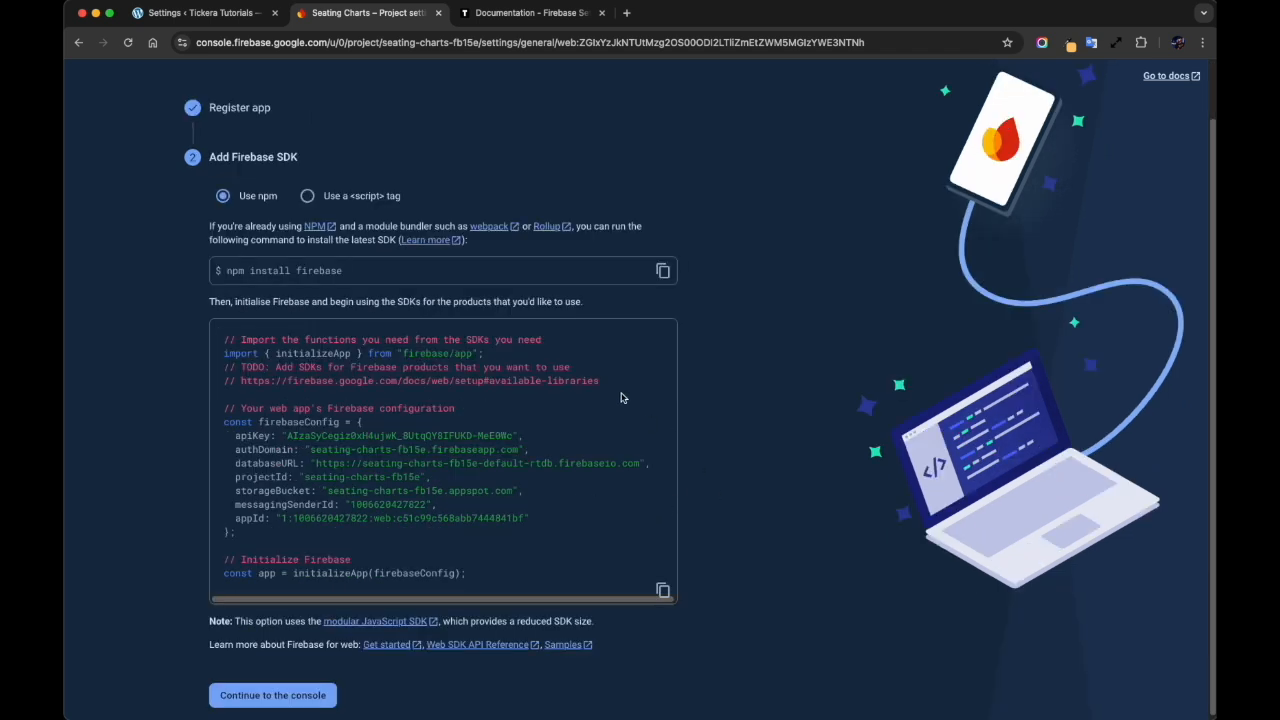
{"action": "left_click", "coordinate": [313, 696]}
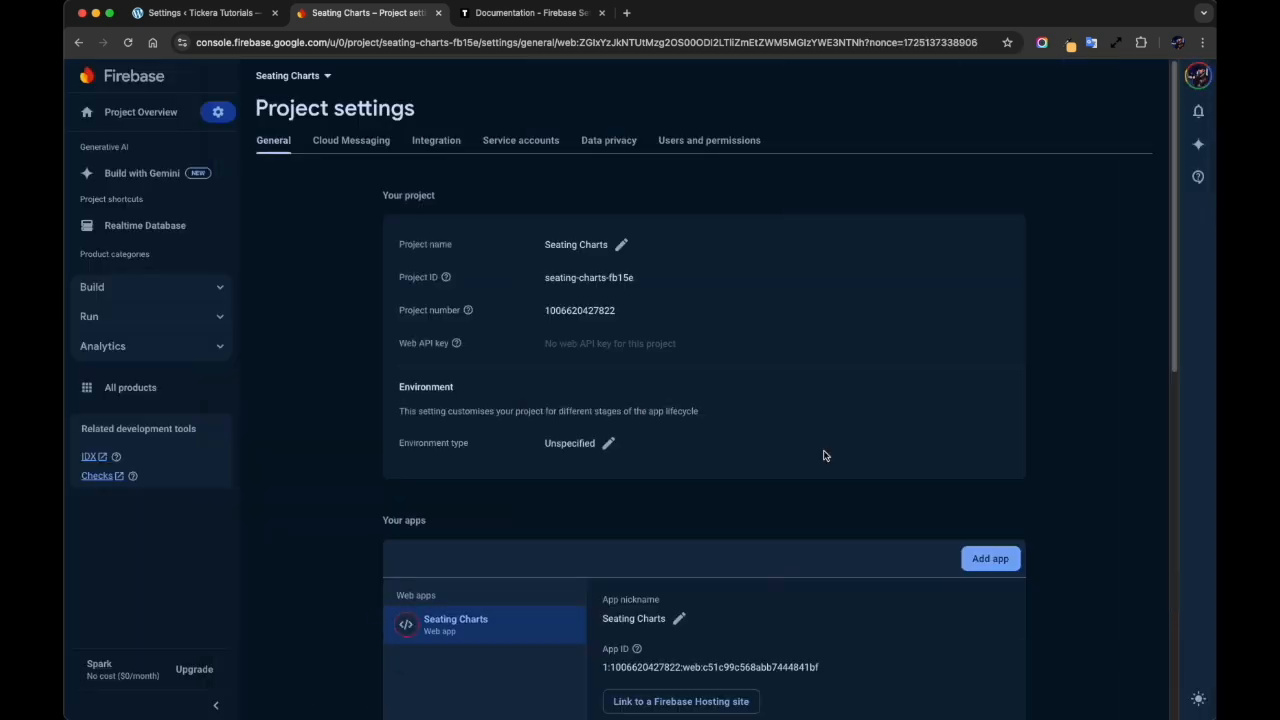
Copy the authDomain value seating-charts-fb15e.firebaseapp.com from the app's SDK configuration into the Authentication Domain of Tickera's Firebase settings in WordPress
{"action": "scroll", "coordinate": [824, 456], "scroll_direction": "down", "scroll_amount": 10}
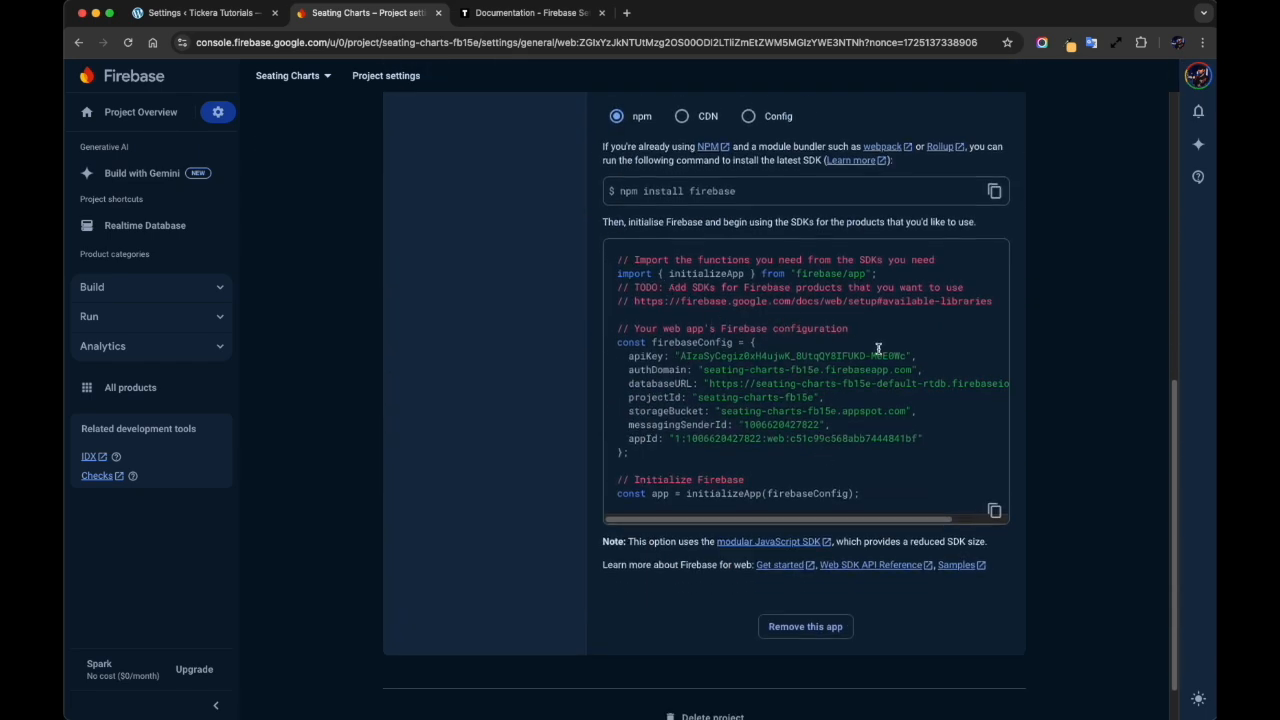
{"action": "scroll", "coordinate": [876, 348], "scroll_direction": "up", "scroll_amount": 1}
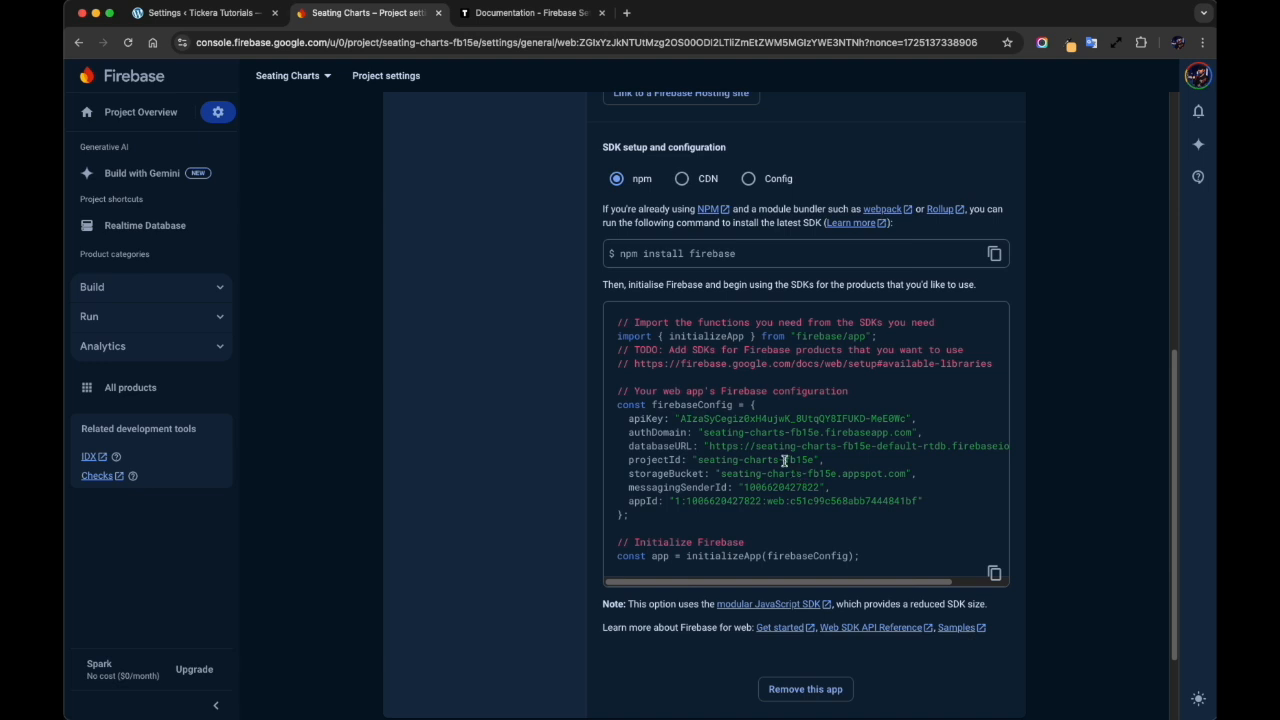
{"action": "scroll", "coordinate": [784, 460], "scroll_direction": "up", "scroll_amount": 3}
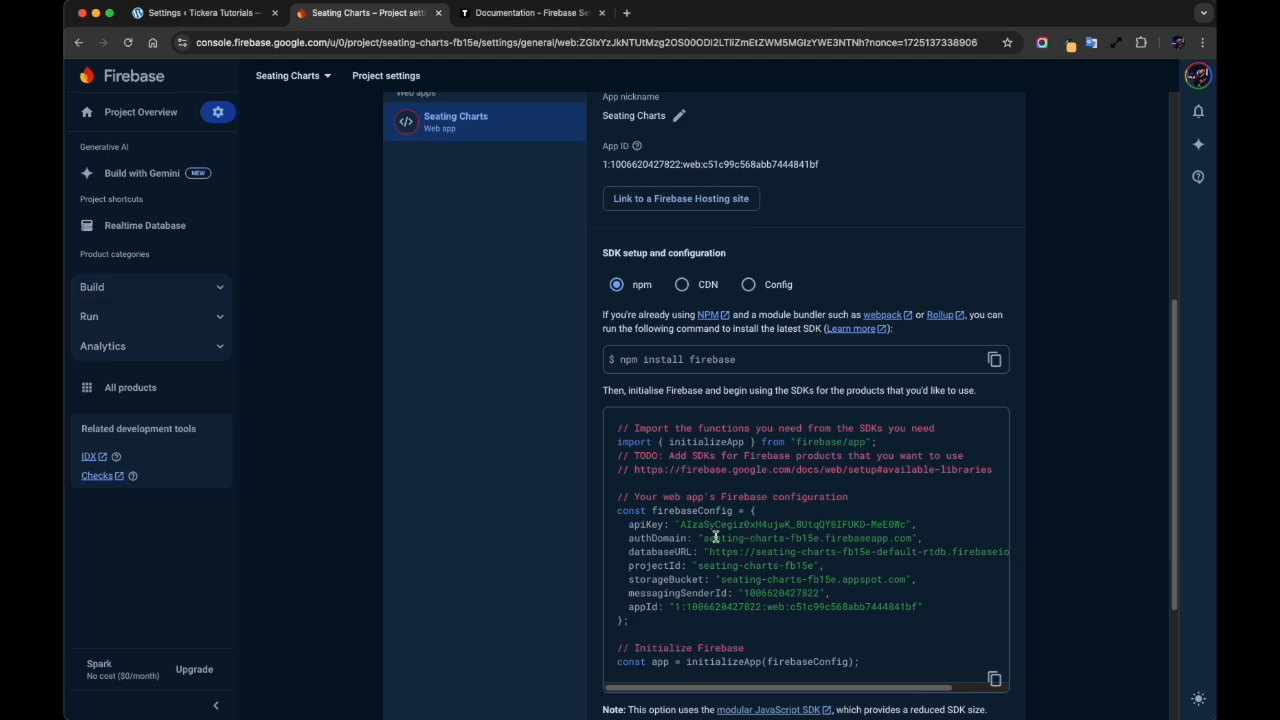
{"action": "left_click_drag", "start_coordinate": [705, 537], "coordinate": [912, 538]}
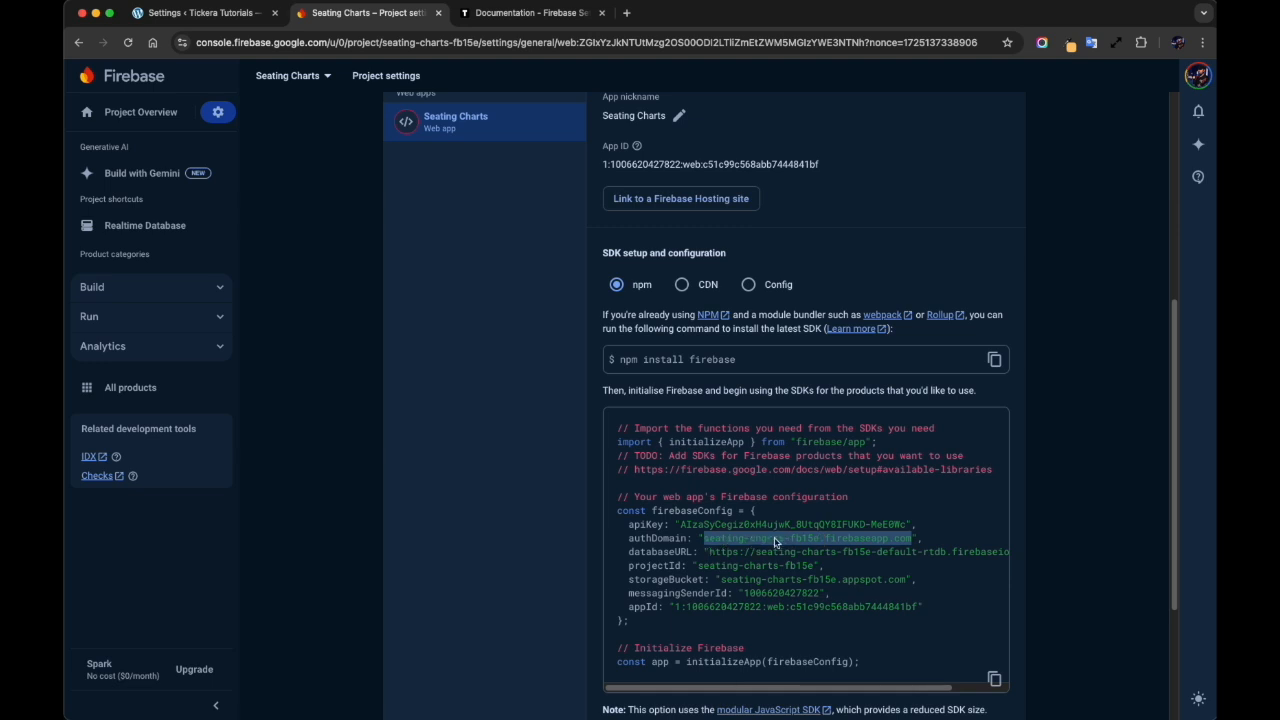
{"action": "right_click", "coordinate": [774, 542]}
{"action": "left_click", "coordinate": [796, 566]}
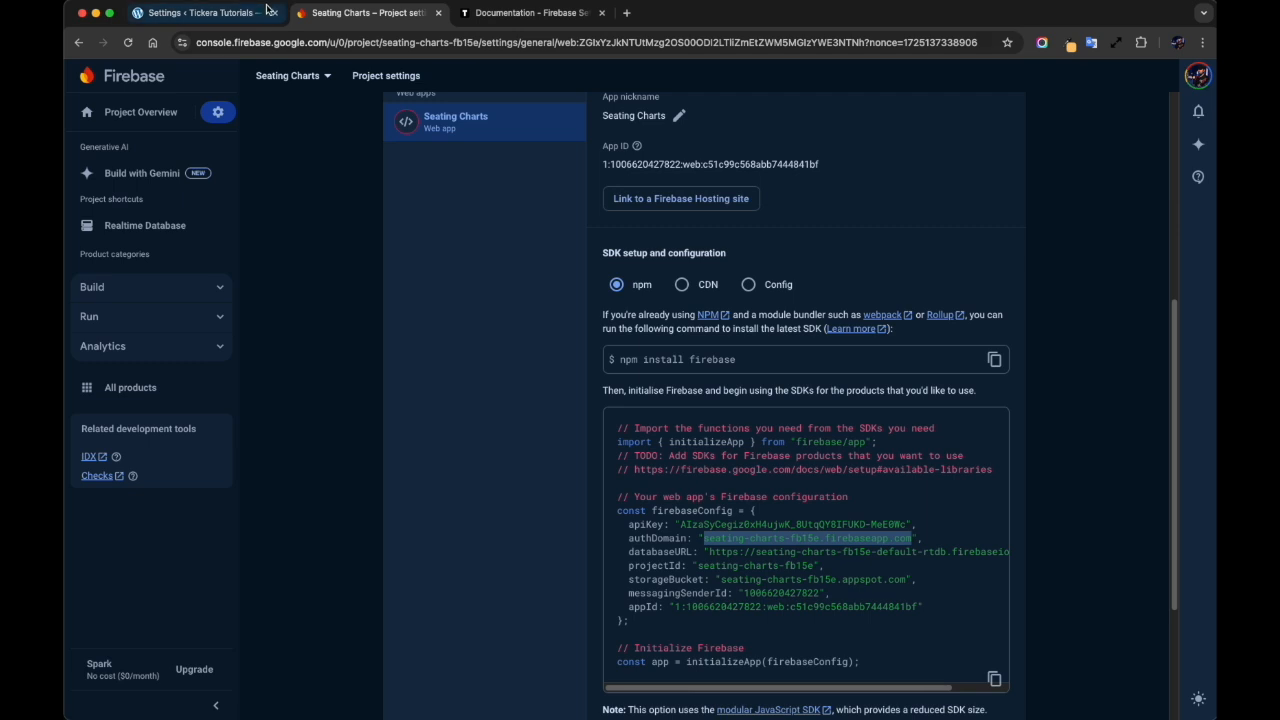
{"action": "left_click", "coordinate": [233, 14]}
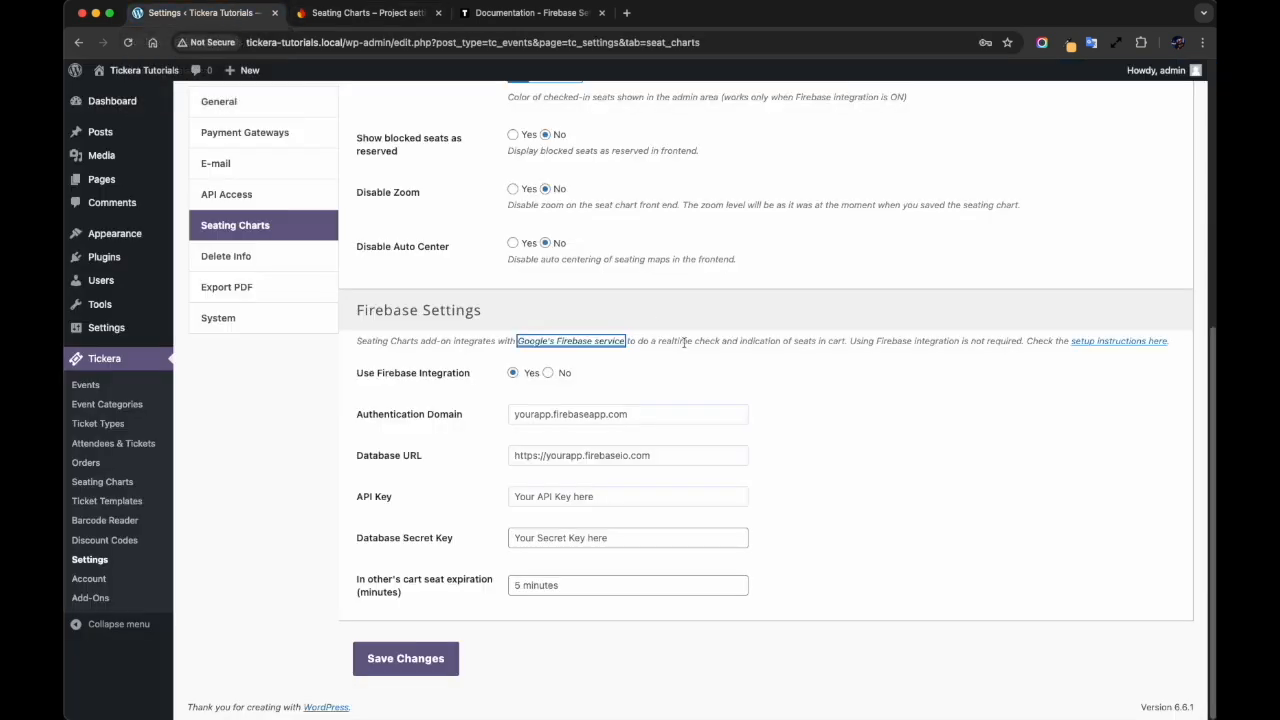
{"action": "left_click", "coordinate": [612, 411]}
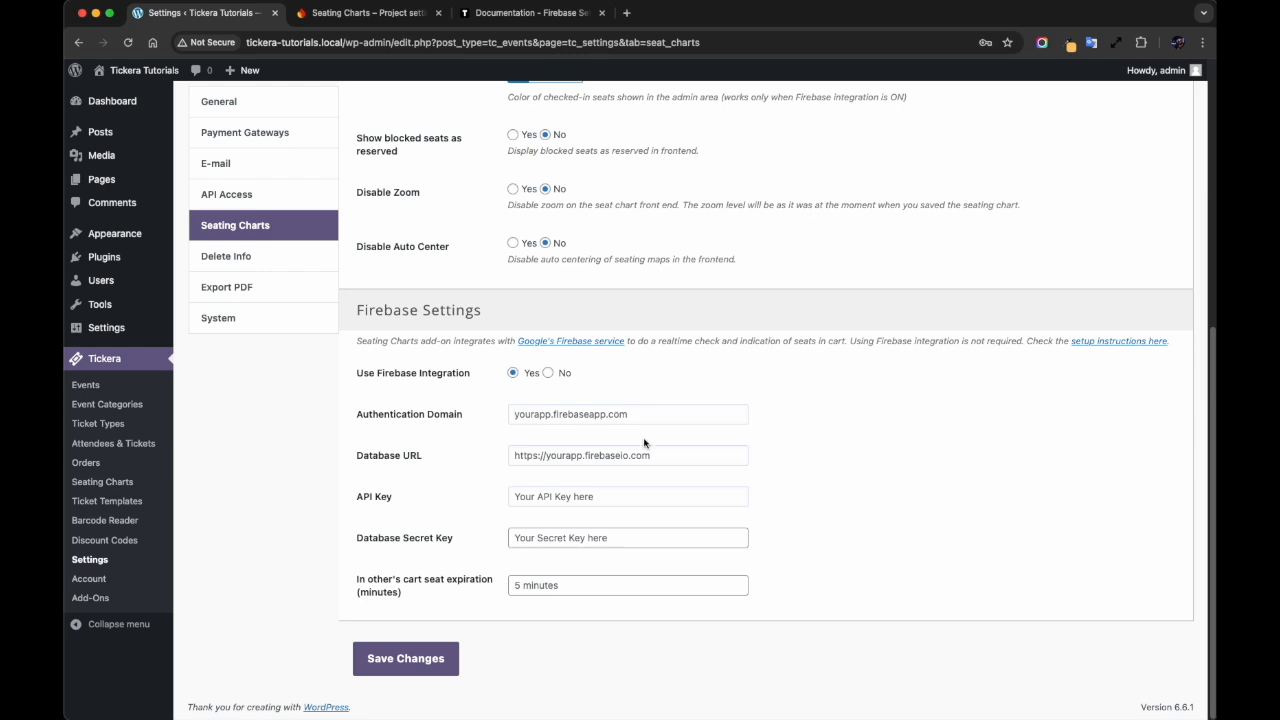
{"action": "key", "text": "super+v"}
{"action": "left_click", "coordinate": [380, 12]}
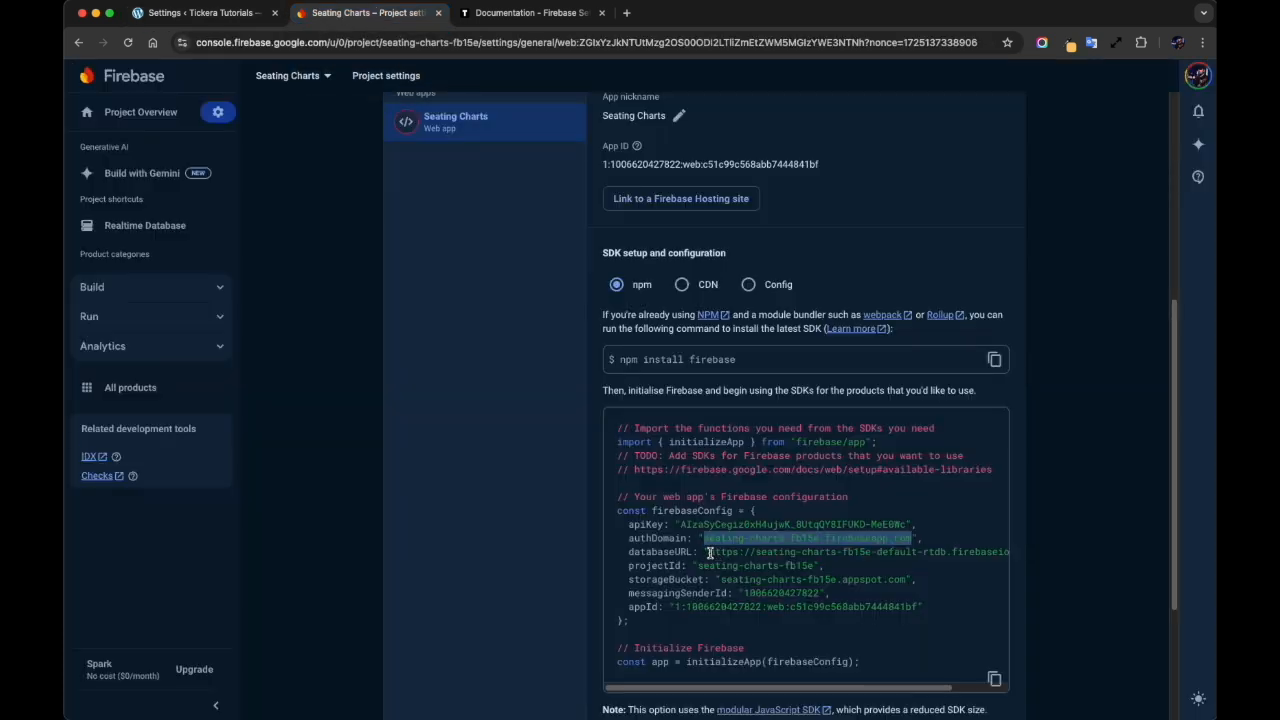
{"action": "left_click_drag", "start_coordinate": [708, 553], "coordinate": [968, 550]}
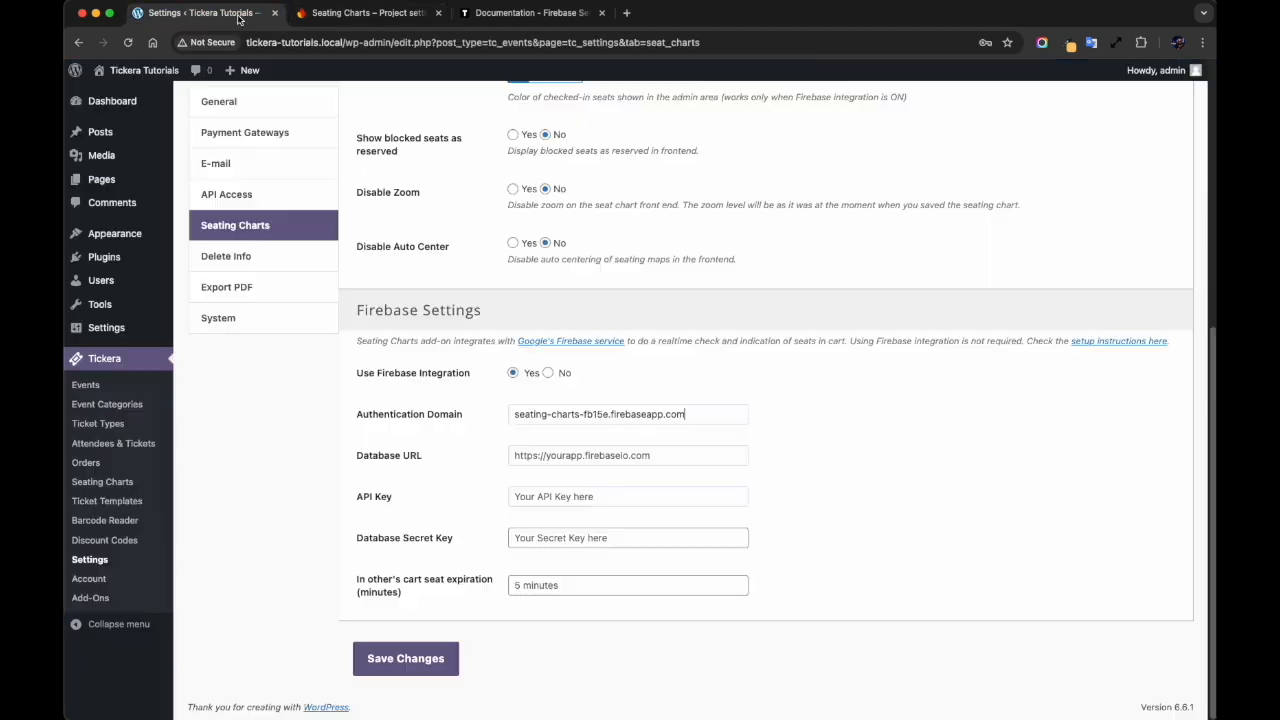
{"action": "left_click", "coordinate": [240, 18]}
{"action": "key", "text": "super+v"}
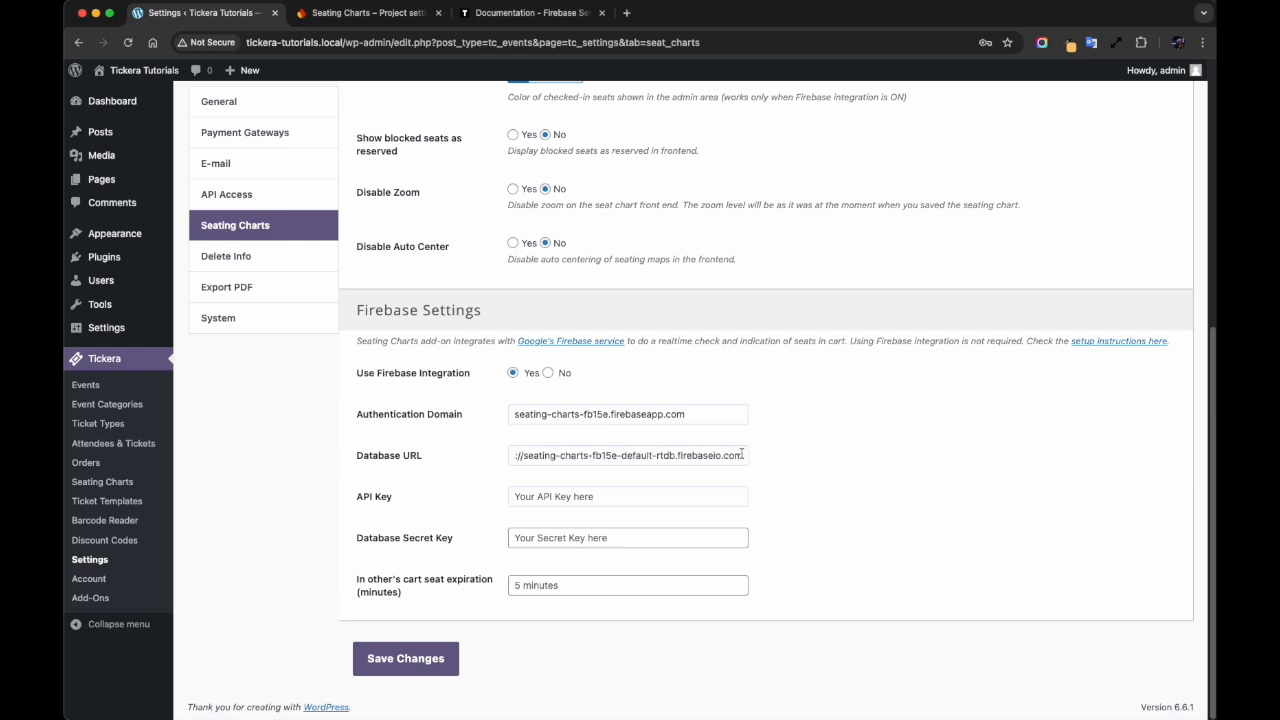
{"action": "left_click_drag", "start_coordinate": [741, 454], "coordinate": [547, 455]}
{"action": "left_click", "coordinate": [820, 453]}
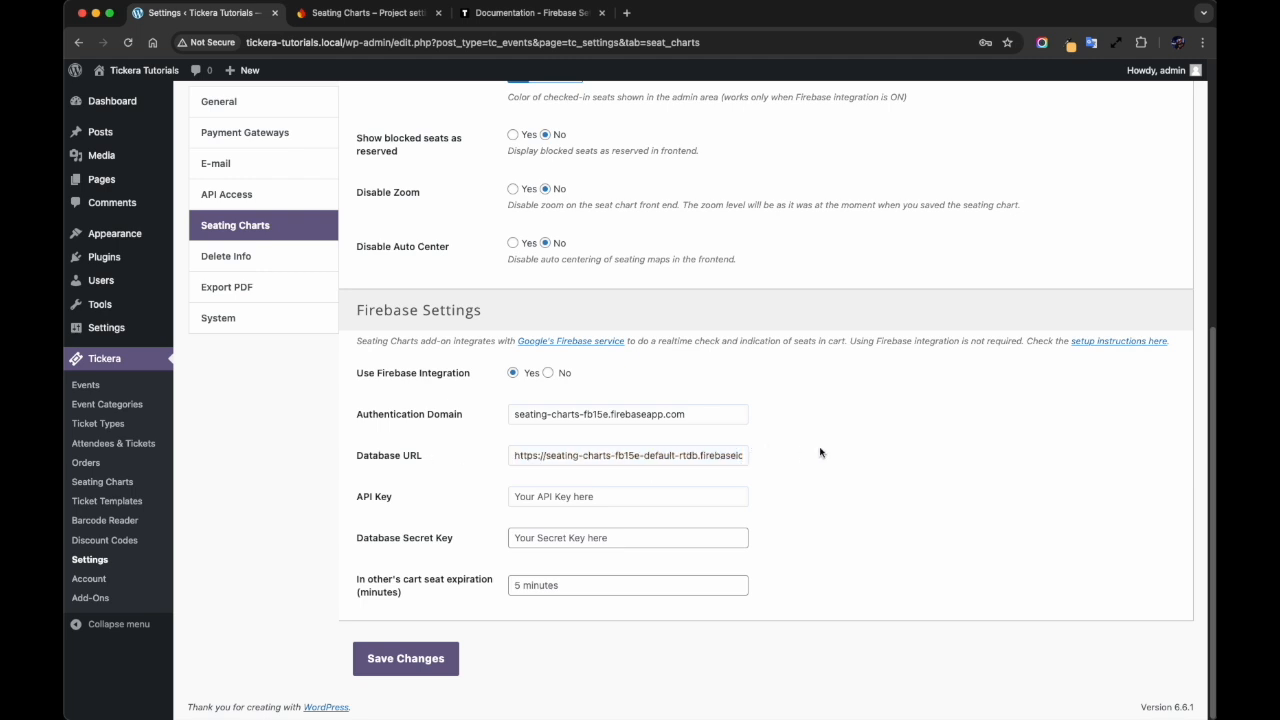
Copy the apiKey value from the Firebase configuration and paste it as the API Key in Tickera's Firebase settings
{"action": "left_click", "coordinate": [372, 22]}
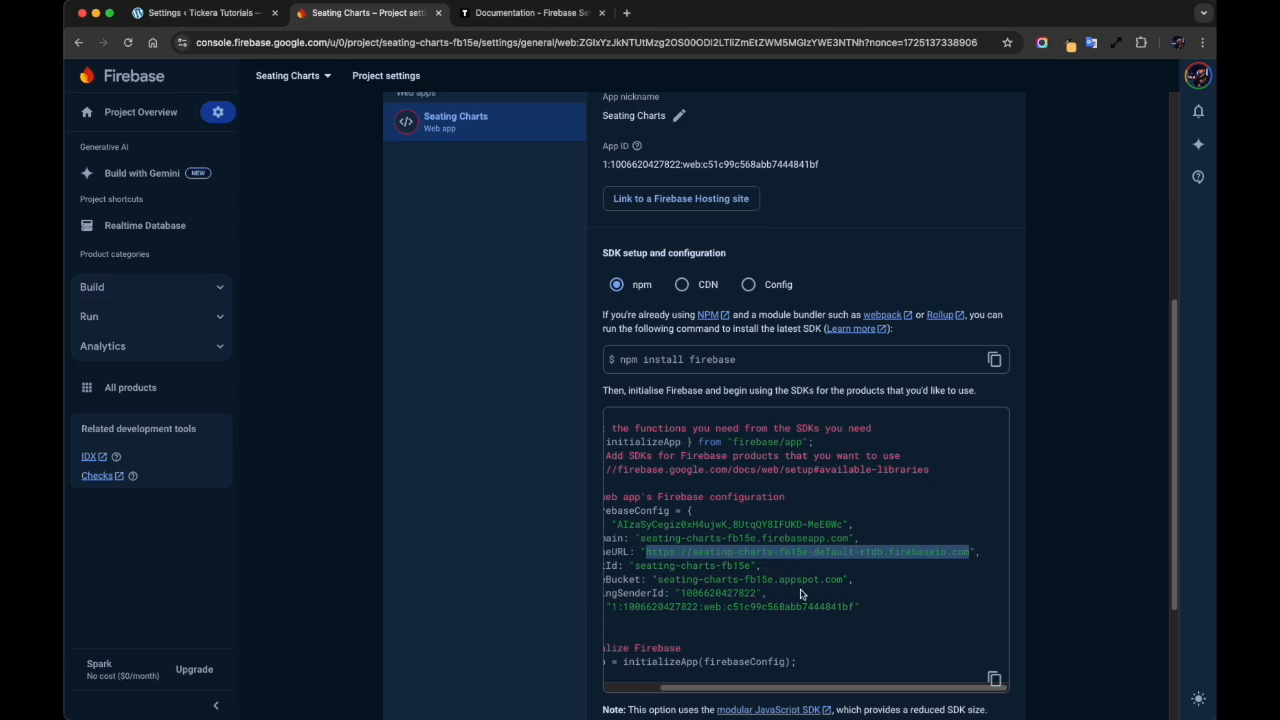
{"action": "left_click", "coordinate": [684, 524]}
{"action": "left_click_drag", "start_coordinate": [684, 524], "coordinate": [906, 527]}
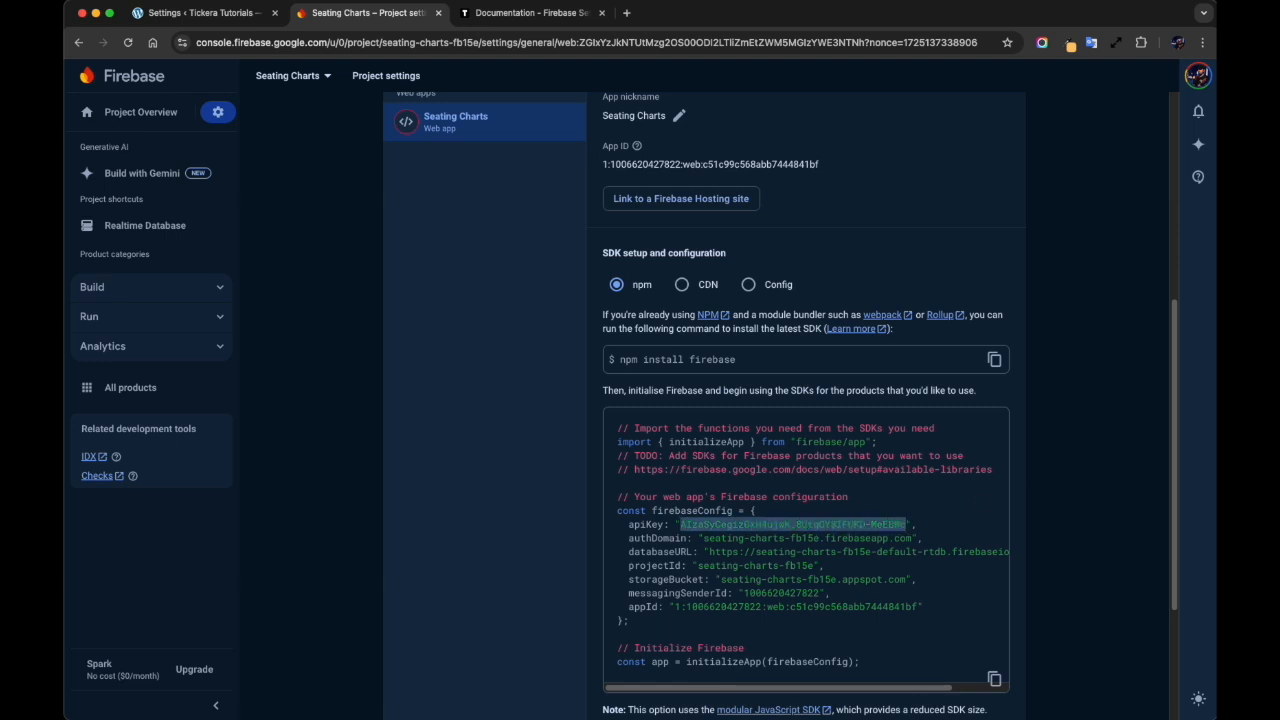
{"action": "left_click", "coordinate": [205, 13]}
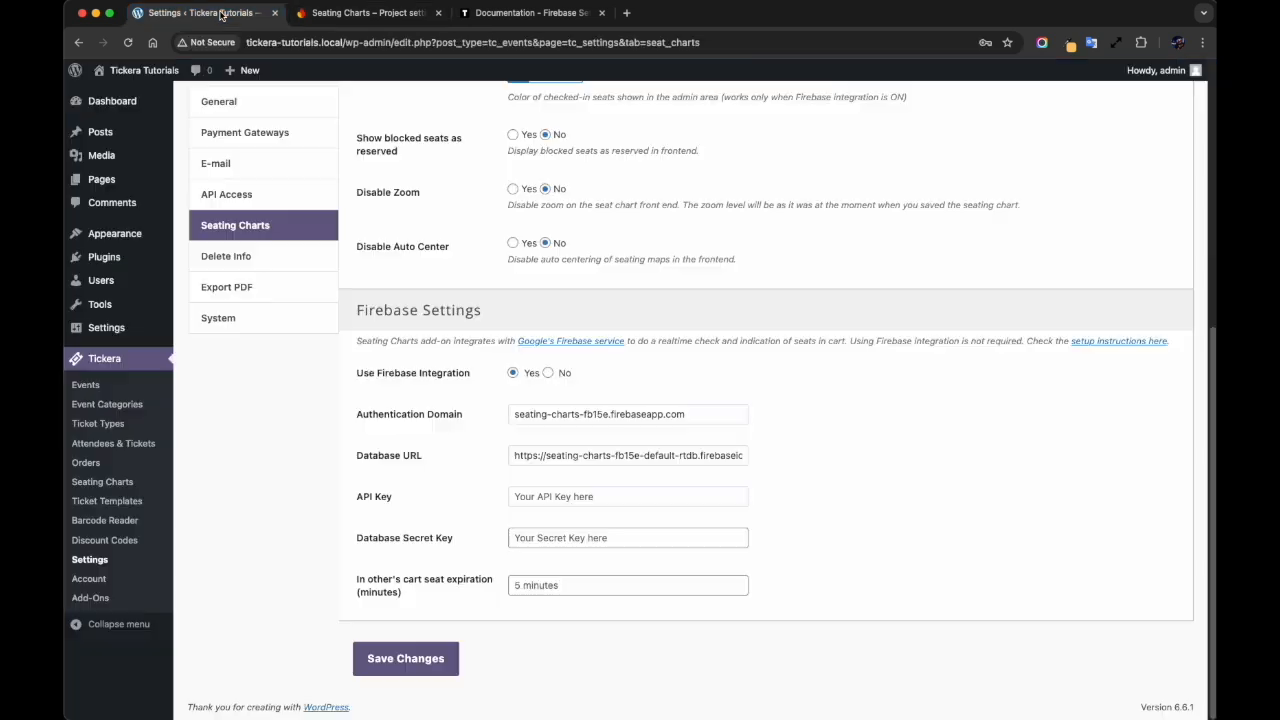
{"action": "left_click", "coordinate": [586, 493]}
{"action": "key", "text": "super+v"}
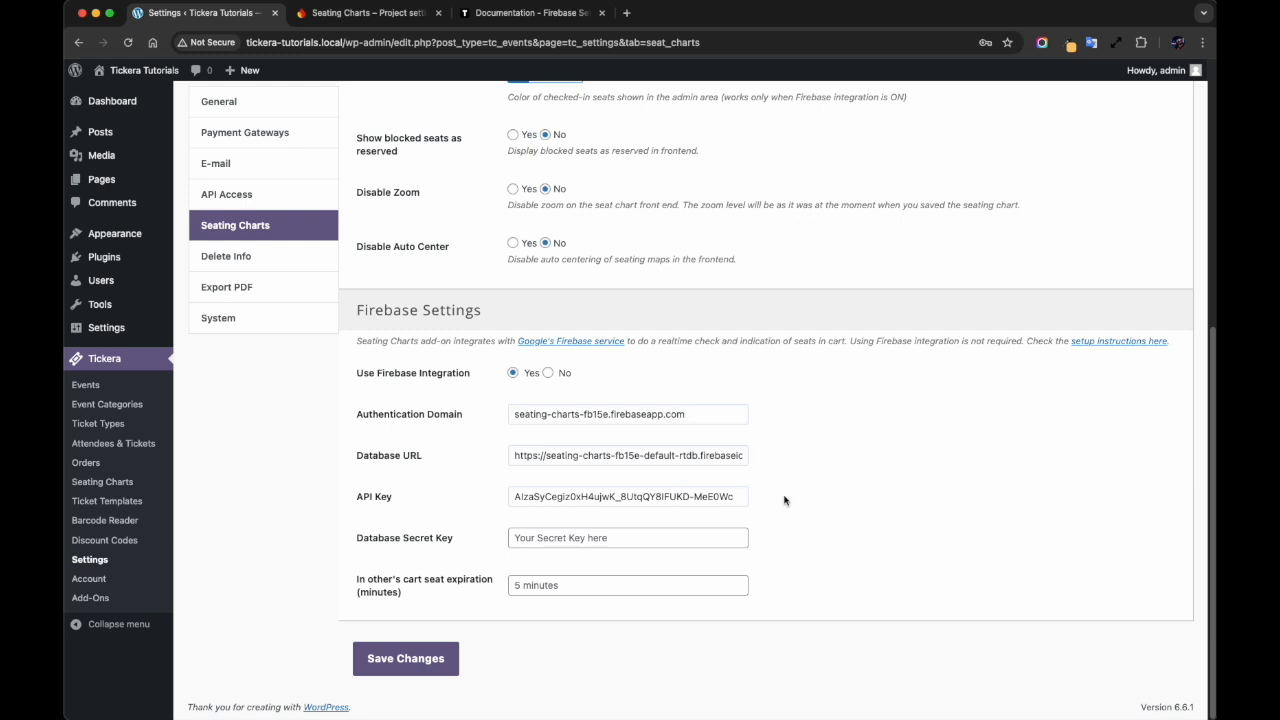
Reveal the Realtime Database's legacy secret under the Firebase project's service accounts and copy it
{"action": "left_click", "coordinate": [709, 538]}
{"action": "left_click", "coordinate": [918, 530]}
{"action": "left_click", "coordinate": [360, 22]}
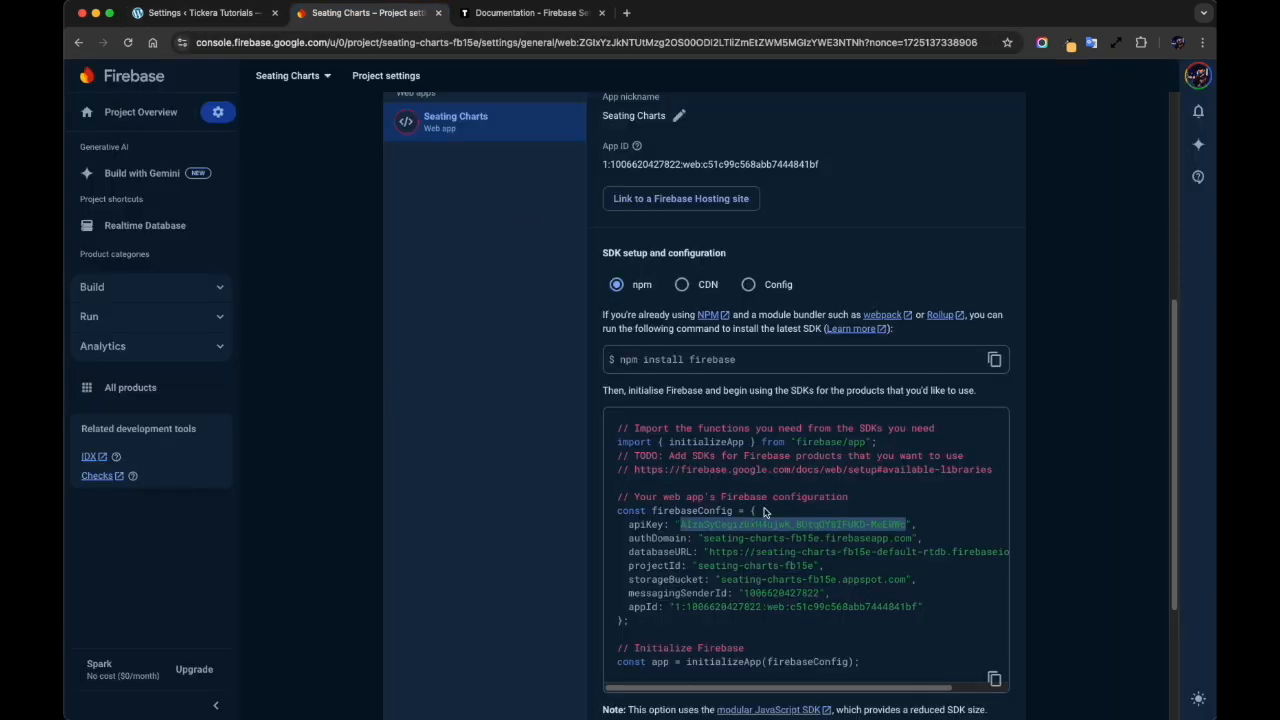
{"action": "scroll", "coordinate": [764, 512], "scroll_direction": "down", "scroll_amount": 1}
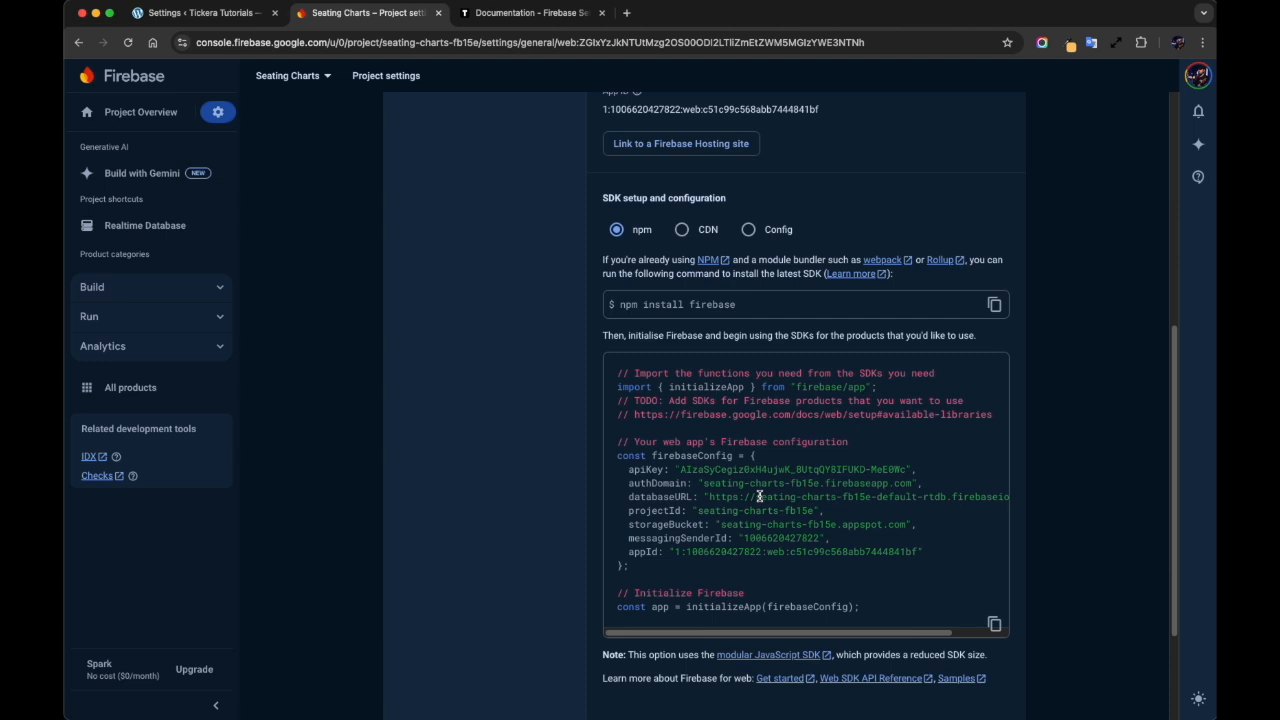
{"action": "scroll", "coordinate": [759, 496], "scroll_direction": "up", "scroll_amount": 10}
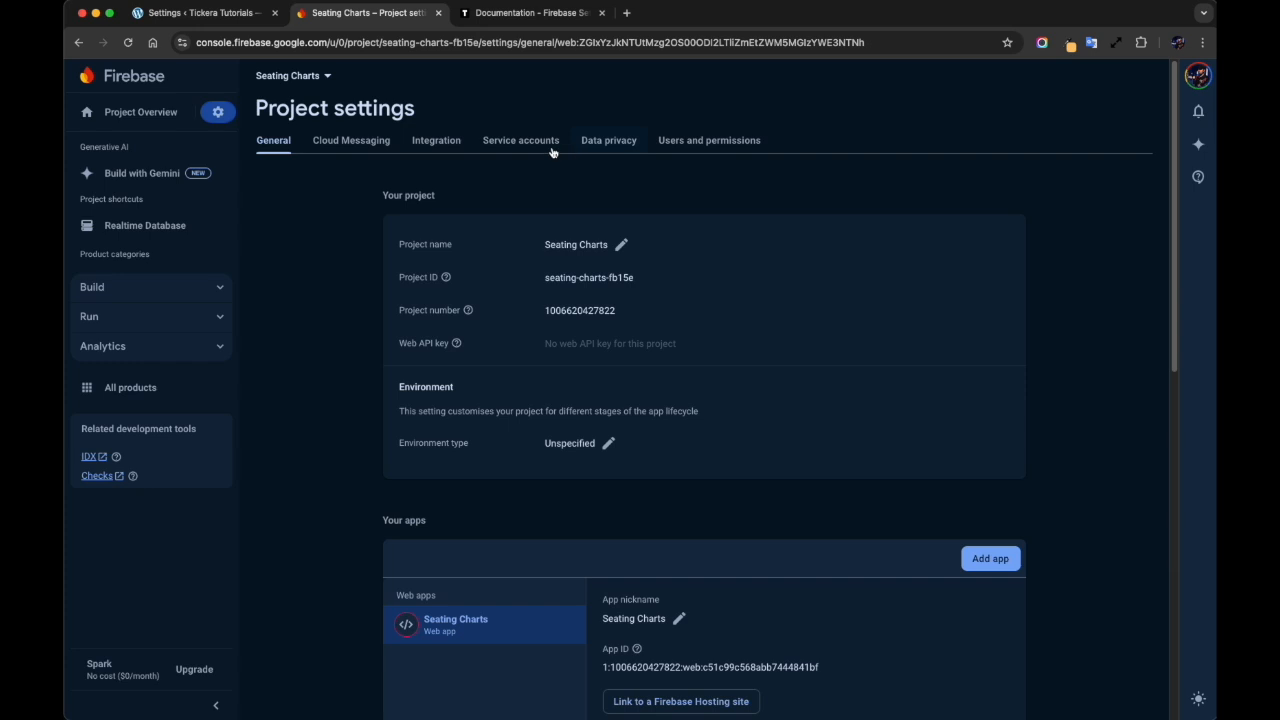
{"action": "left_click", "coordinate": [519, 142]}
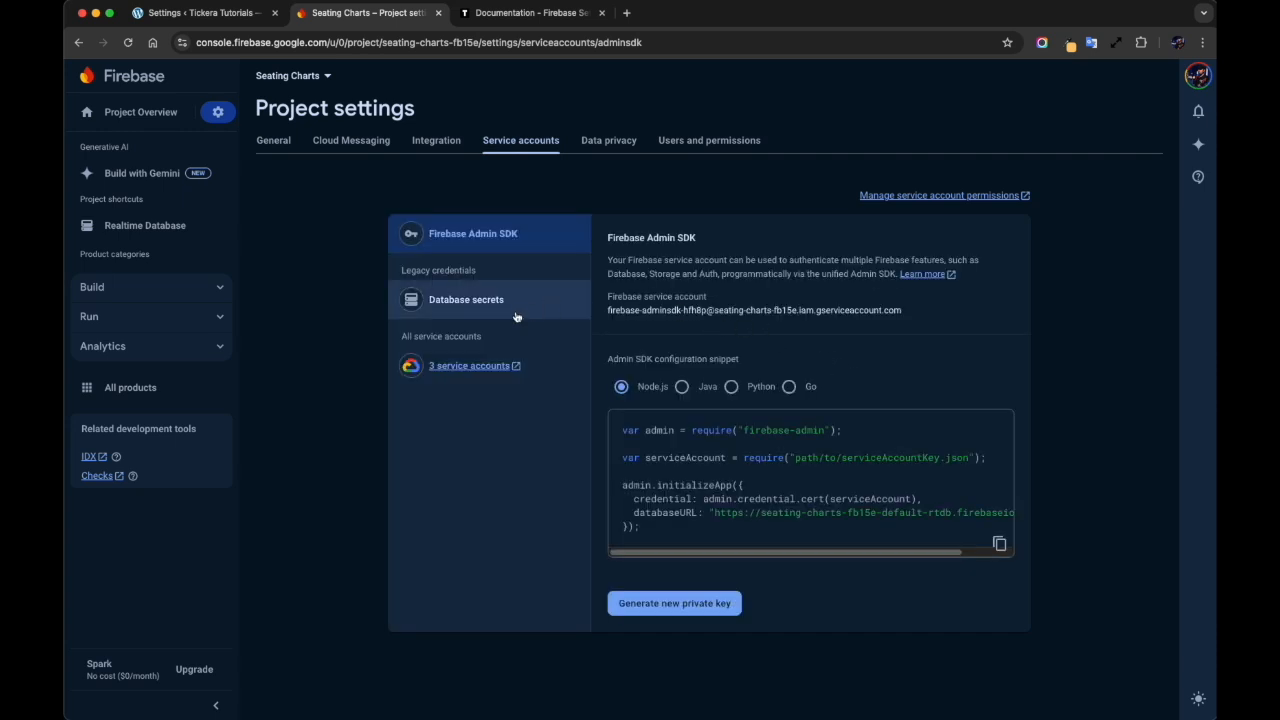
{"action": "left_click", "coordinate": [499, 306]}
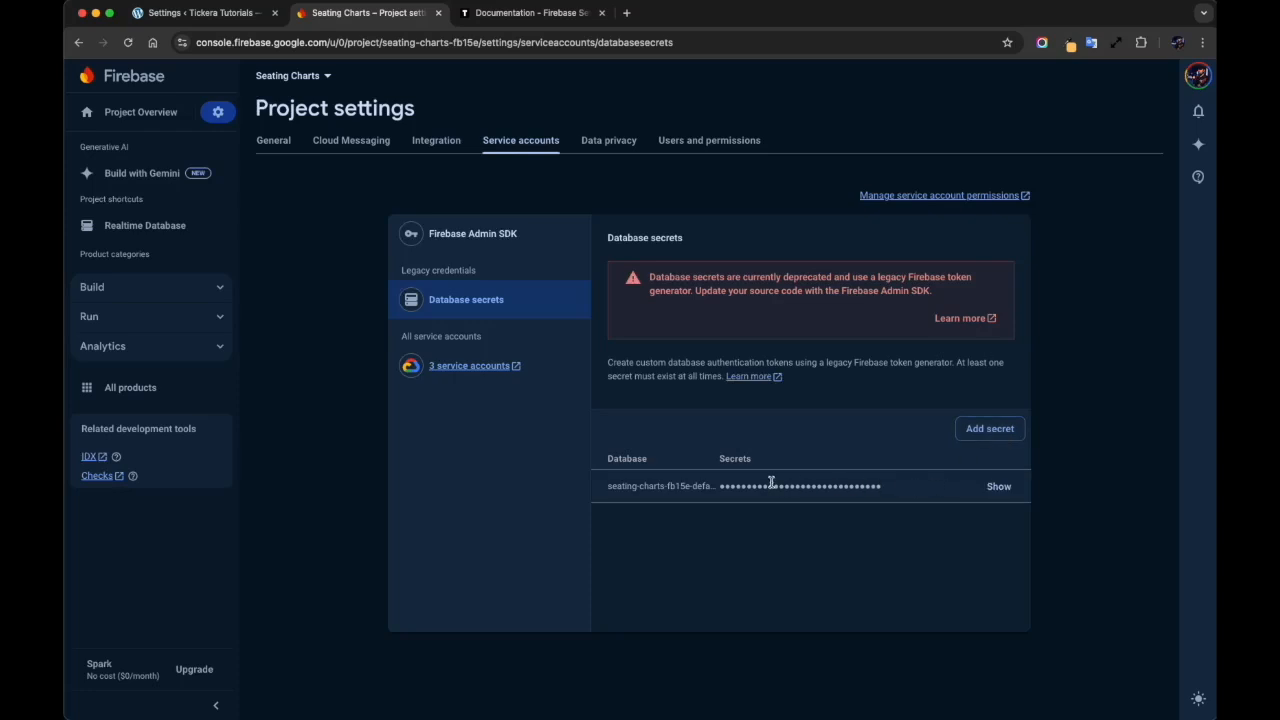
{"action": "left_click", "coordinate": [993, 490]}
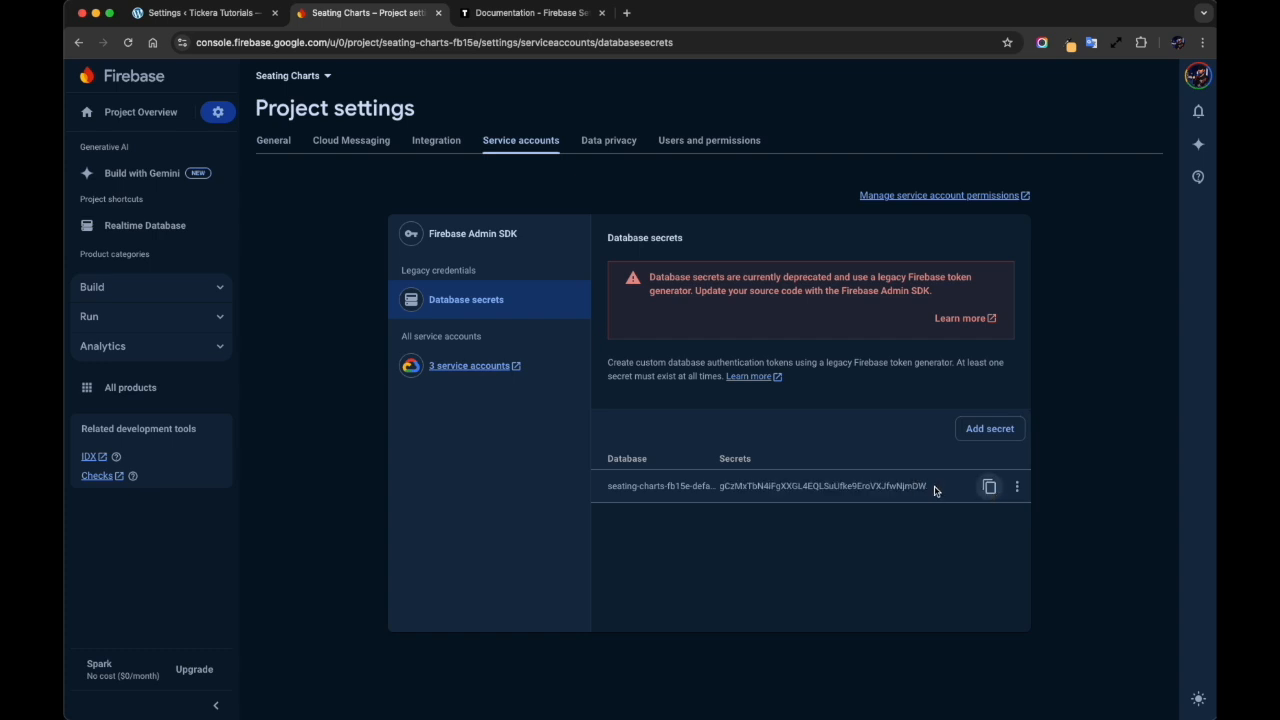
{"action": "left_click", "coordinate": [989, 487]}
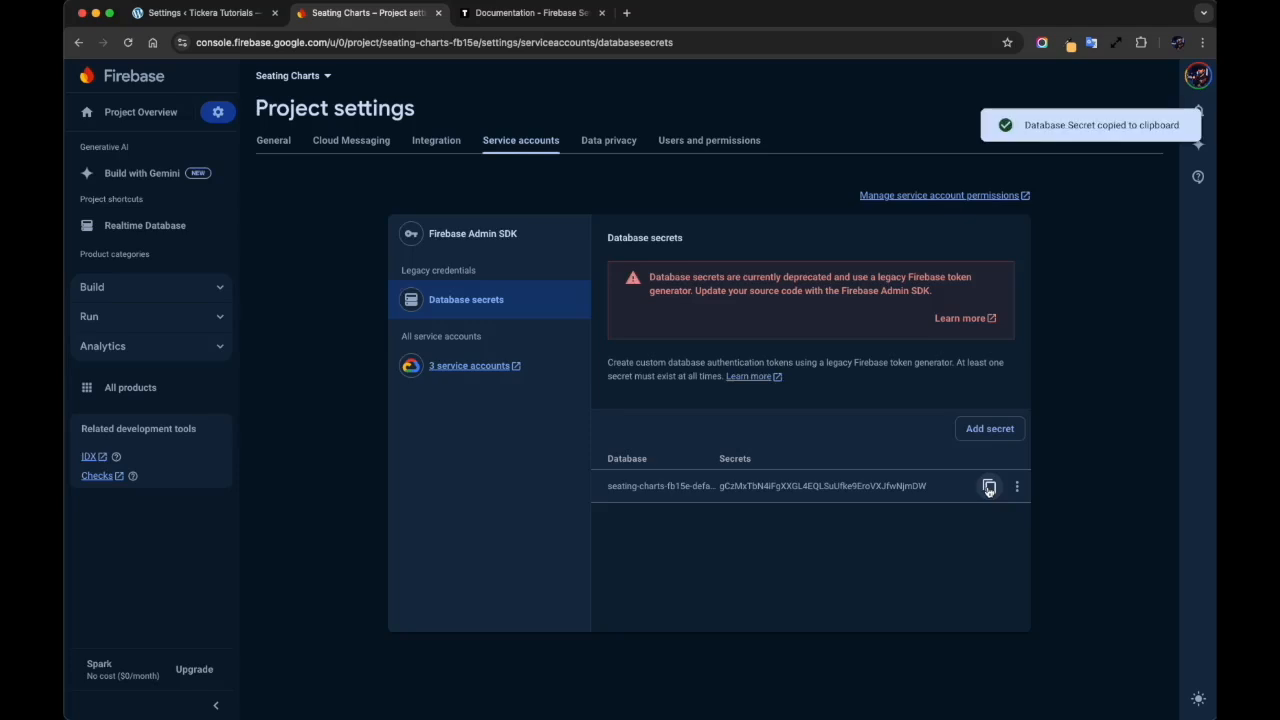
Paste the copied database secret as the Database Secret Key in Tickera's Firebase settings in WordPress
{"action": "left_click", "coordinate": [249, 14]}
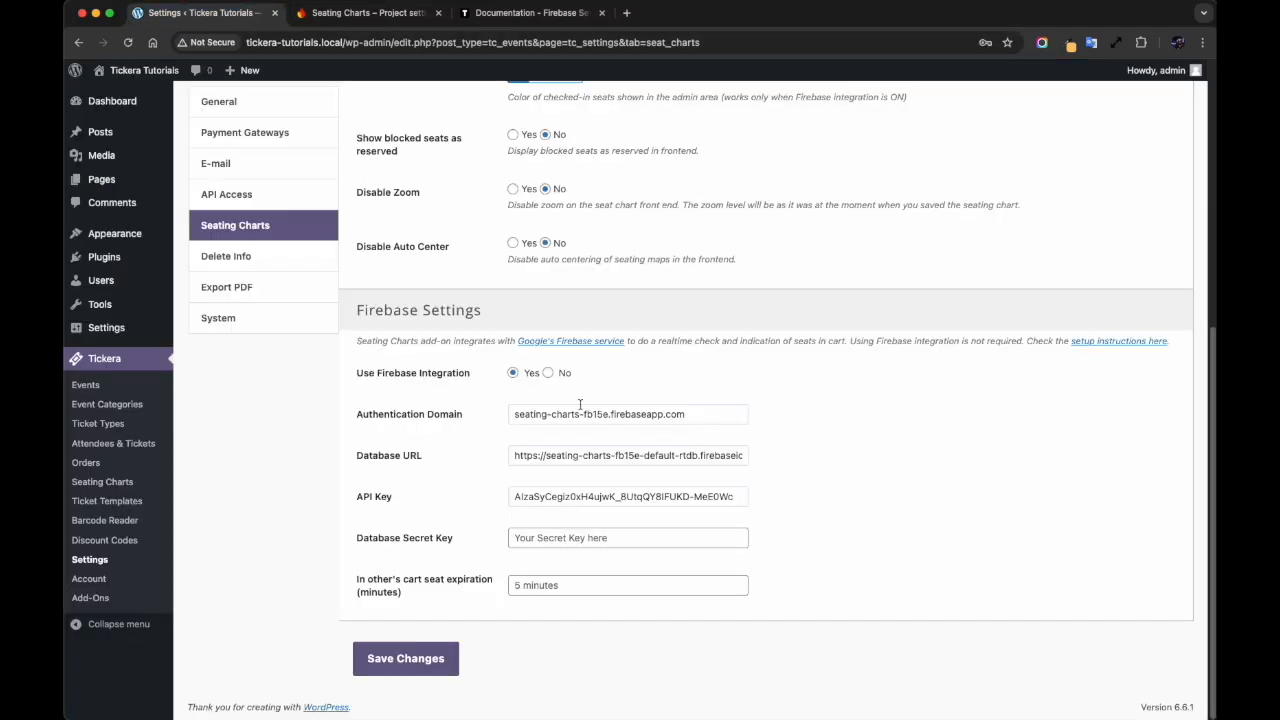
{"action": "left_click", "coordinate": [605, 538]}
{"action": "key", "text": "super+v"}
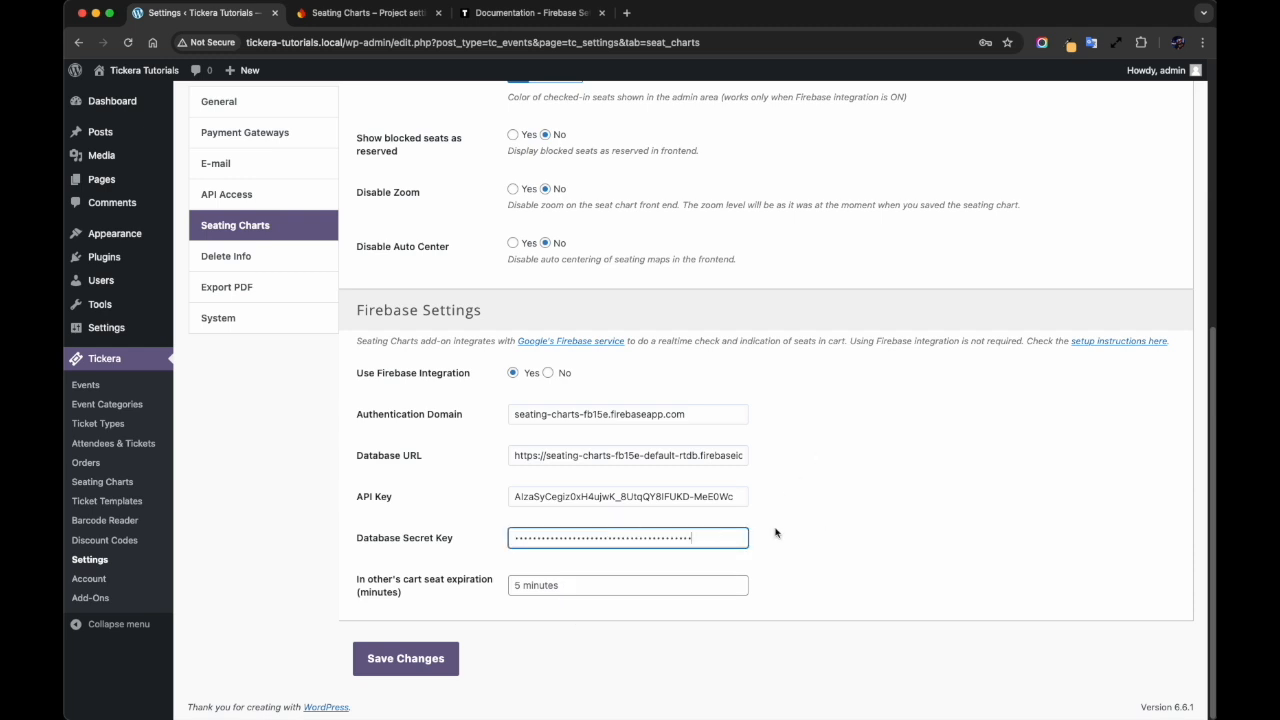
Set the seat expiration for other customers' carts to 10 minutes, save the Seating Charts settings and review the saved Firebase settings
{"action": "left_click", "coordinate": [688, 588]}
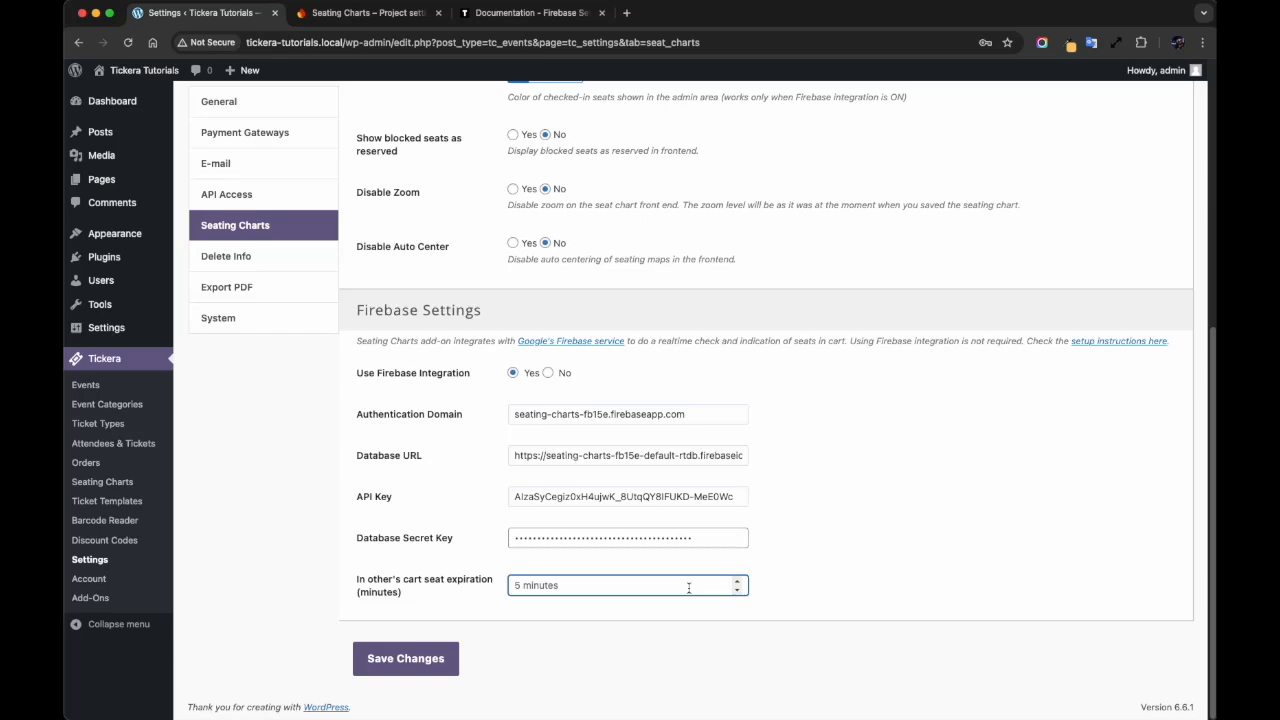
{"action": "type", "text": "10"}
{"action": "left_click", "coordinate": [405, 658]}
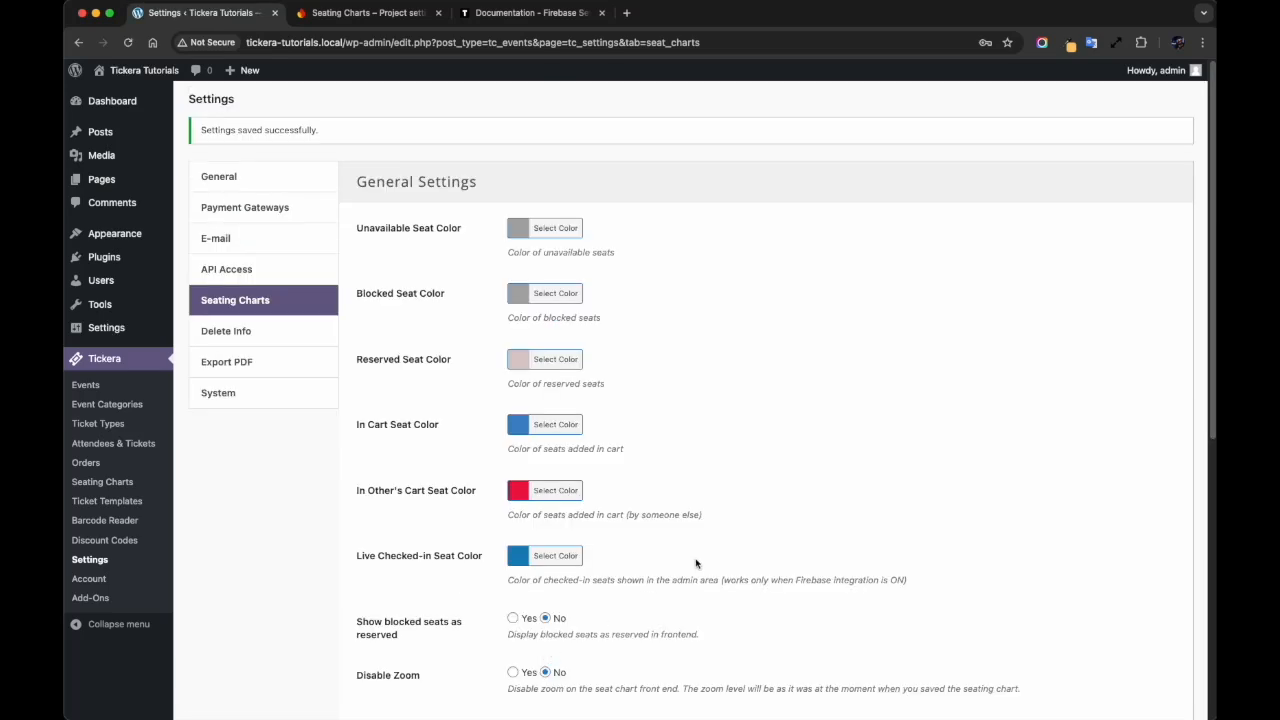
{"action": "scroll", "coordinate": [739, 530], "scroll_direction": "down", "scroll_amount": 10}
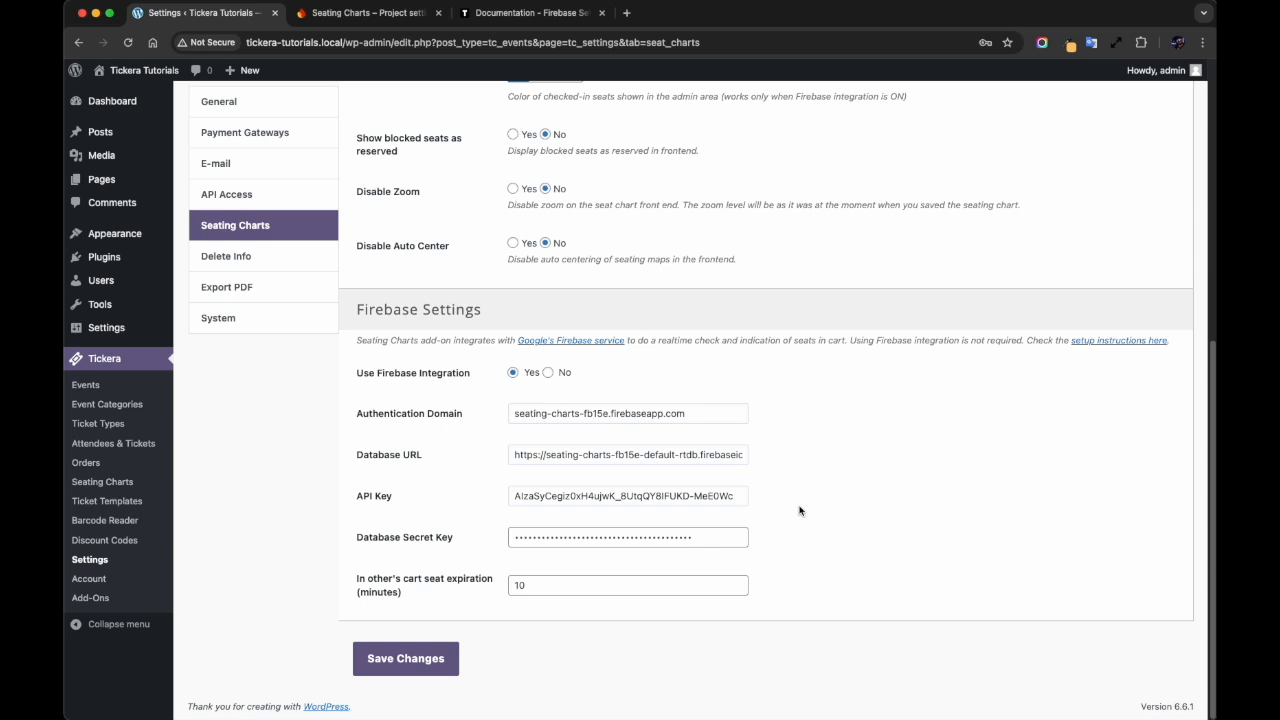